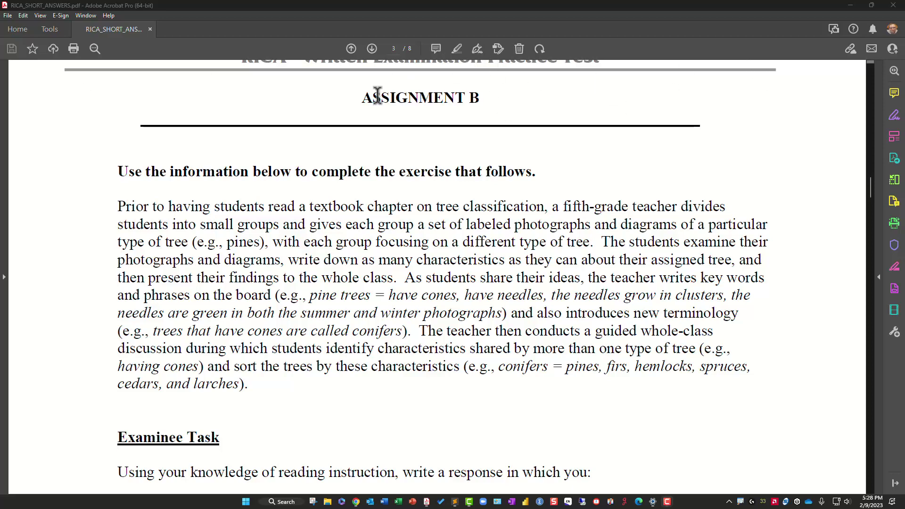
Select the ASSIGNMENT B heading, then the instruction line below it, and scroll down the page
drag(366, 97, 480, 97)
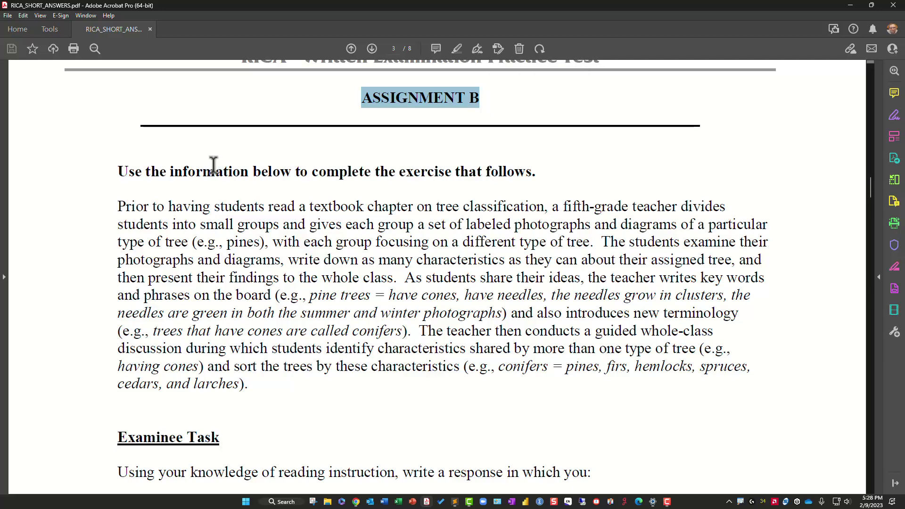
click(120, 170)
drag(119, 171, 549, 171)
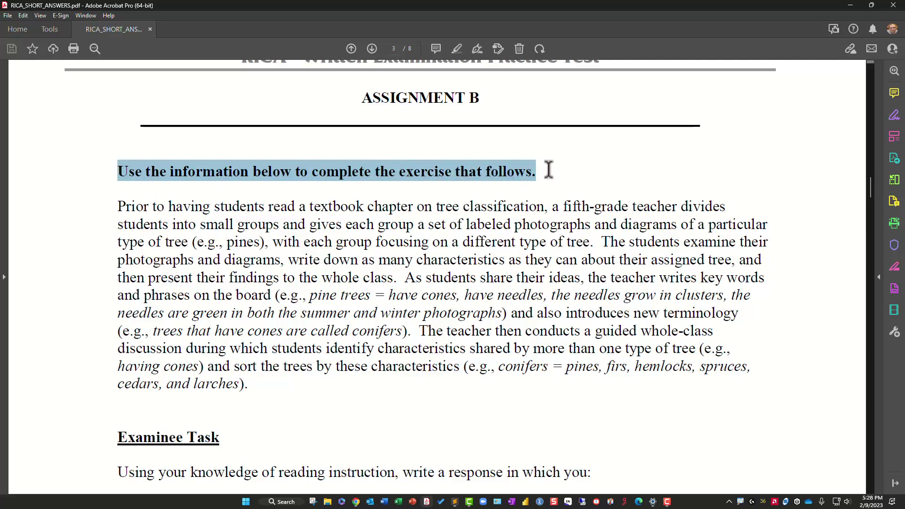
scroll(566, 178, down, 1)
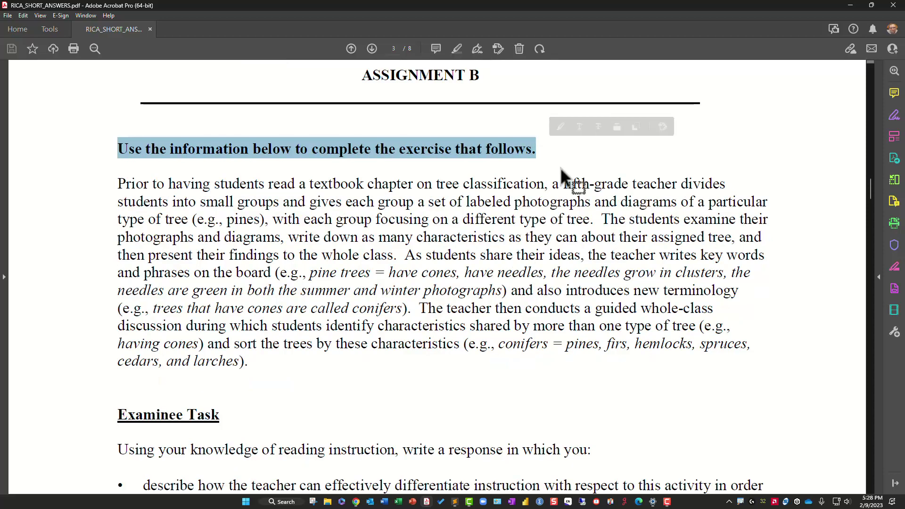
scroll(561, 171, down, 1)
scroll(562, 169, down, 1)
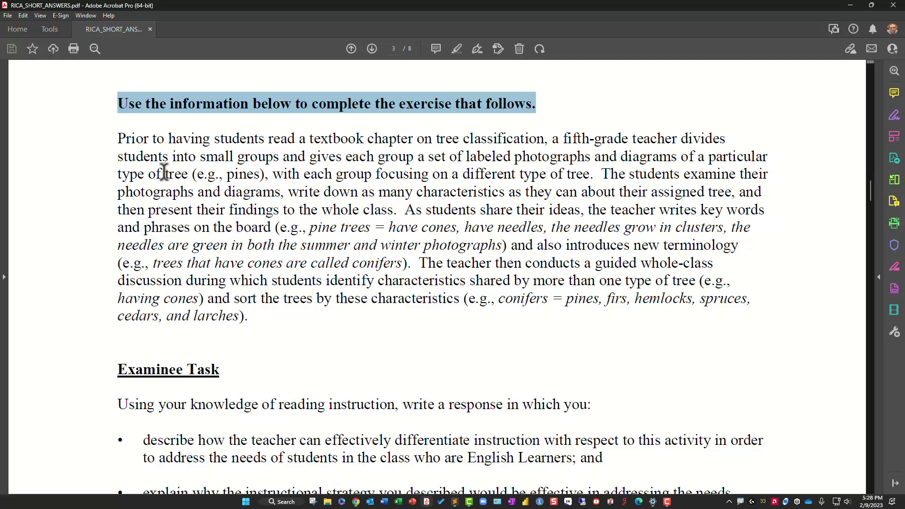
Select the tree-classification scenario paragraph from 'Prior to having students' to 'larches).' and open its context menu
drag(117, 135, 120, 153)
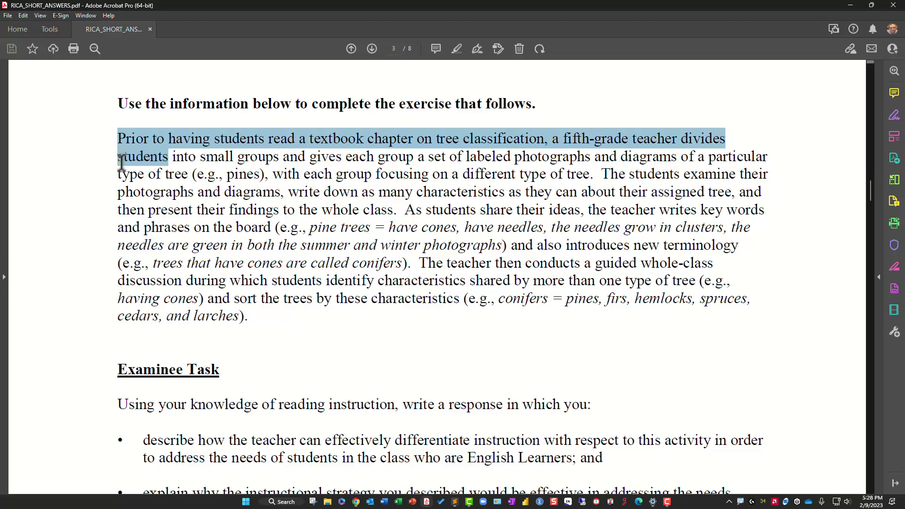
drag(122, 163, 122, 168)
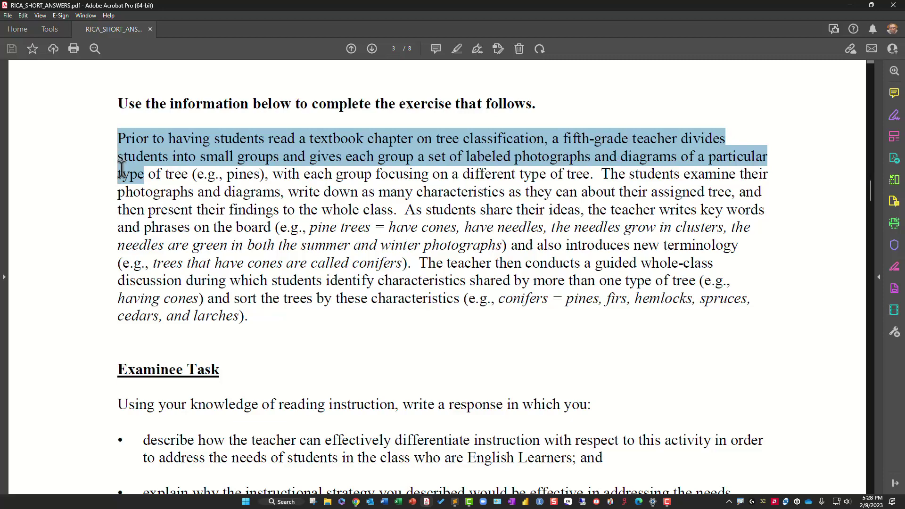
drag(122, 168, 118, 191)
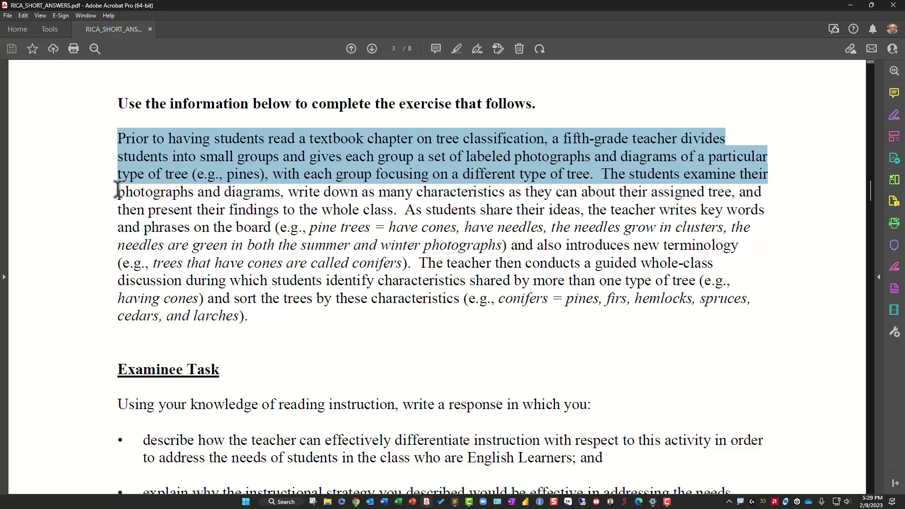
drag(117, 190, 117, 204)
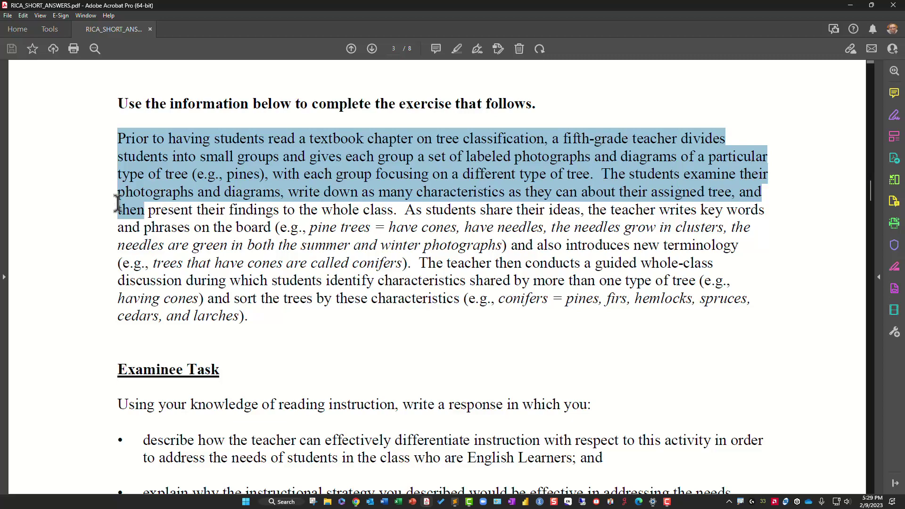
drag(117, 204, 117, 218)
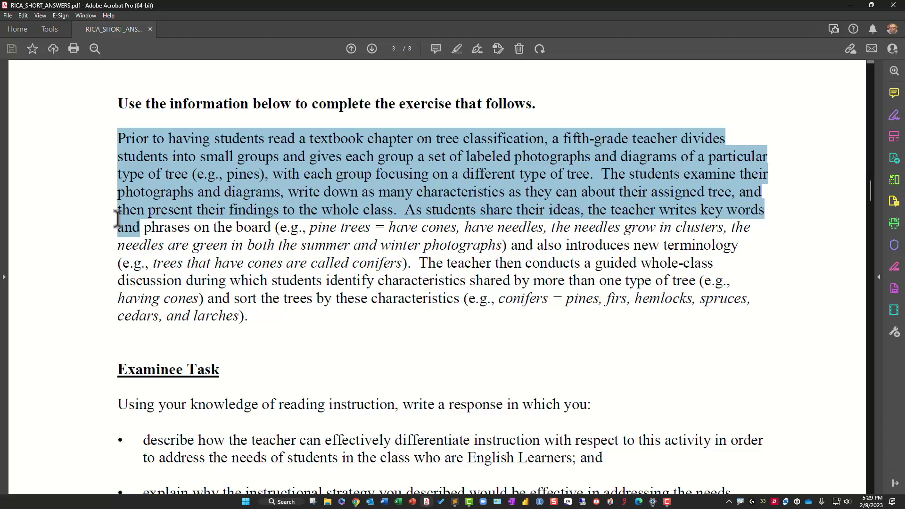
drag(117, 219, 115, 239)
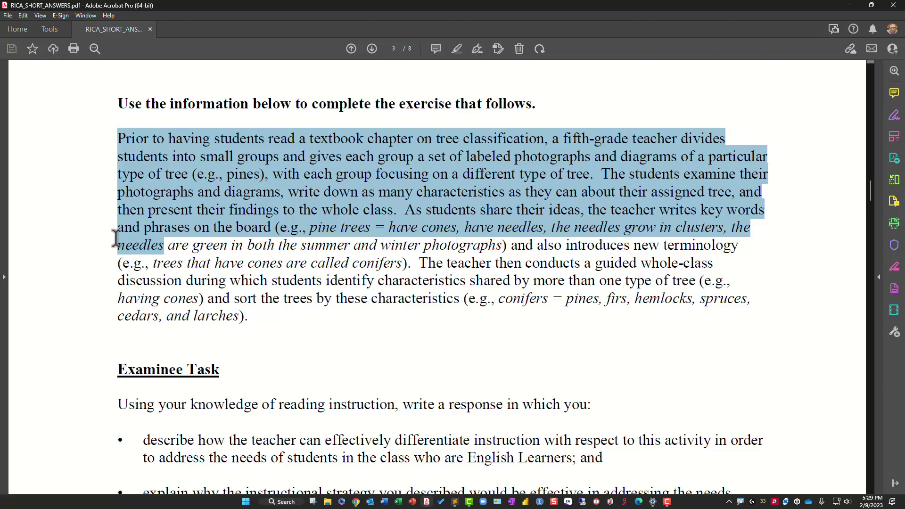
drag(115, 239, 117, 256)
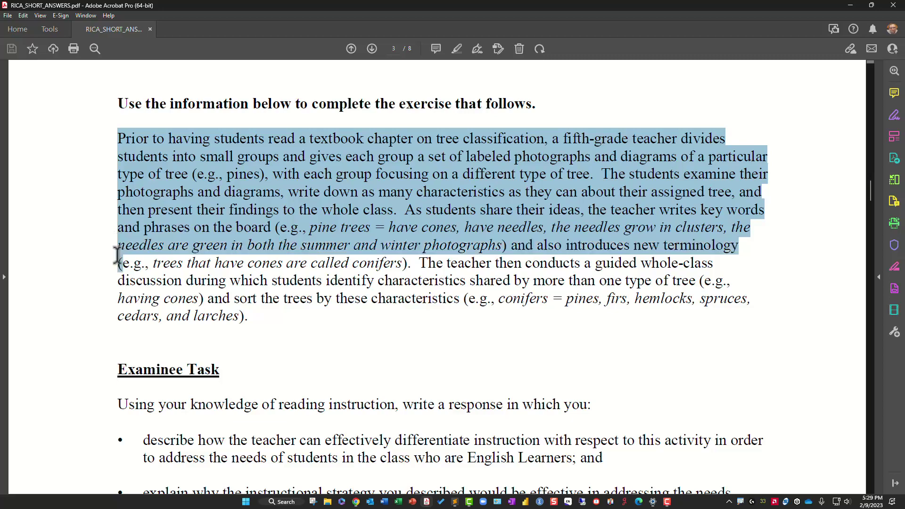
drag(118, 256, 118, 275)
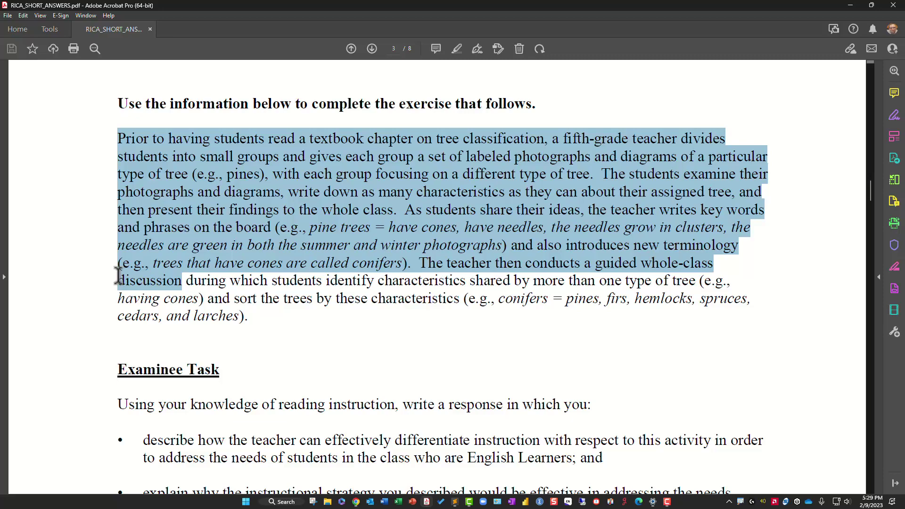
drag(118, 275, 122, 309)
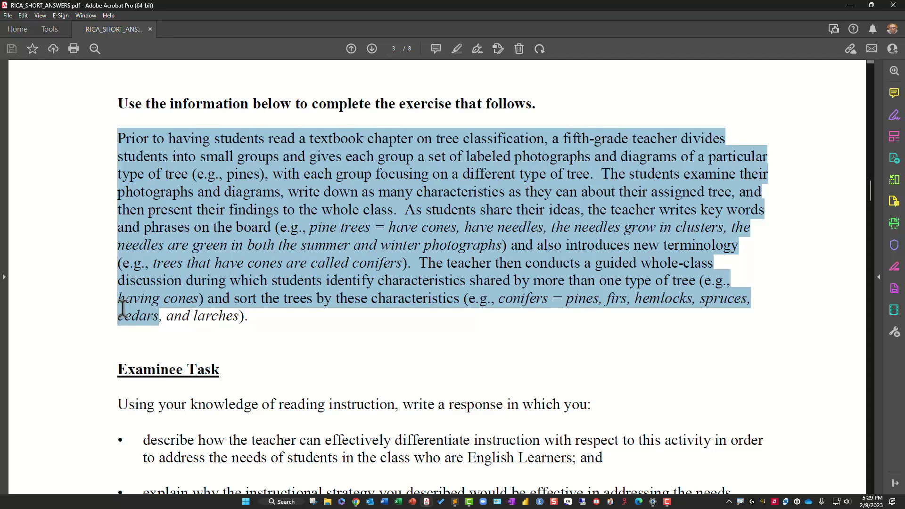
drag(122, 309, 240, 318)
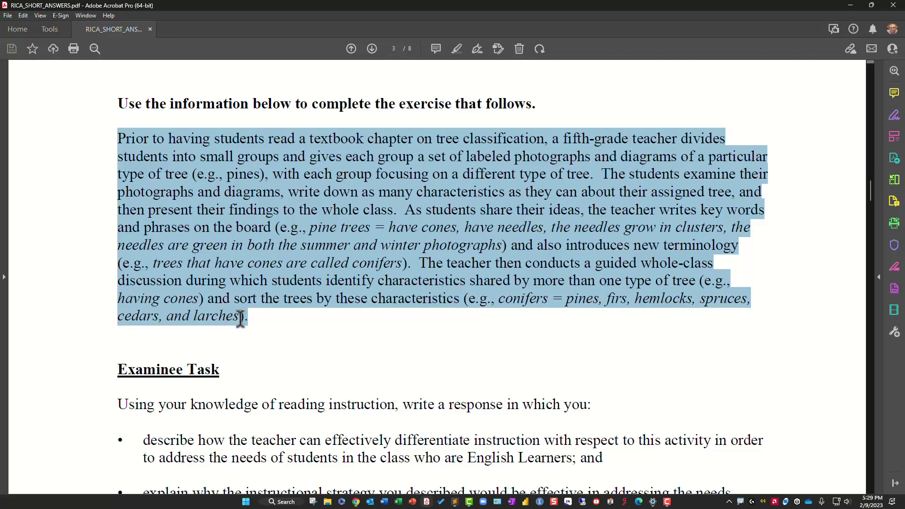
right_click(240, 318)
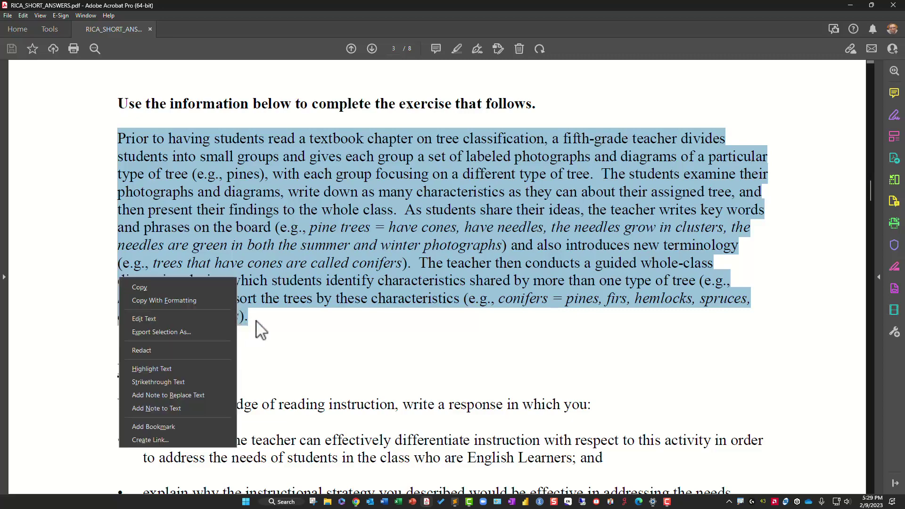
click(307, 323)
scroll(312, 296, down, 2)
scroll(312, 296, down, 2)
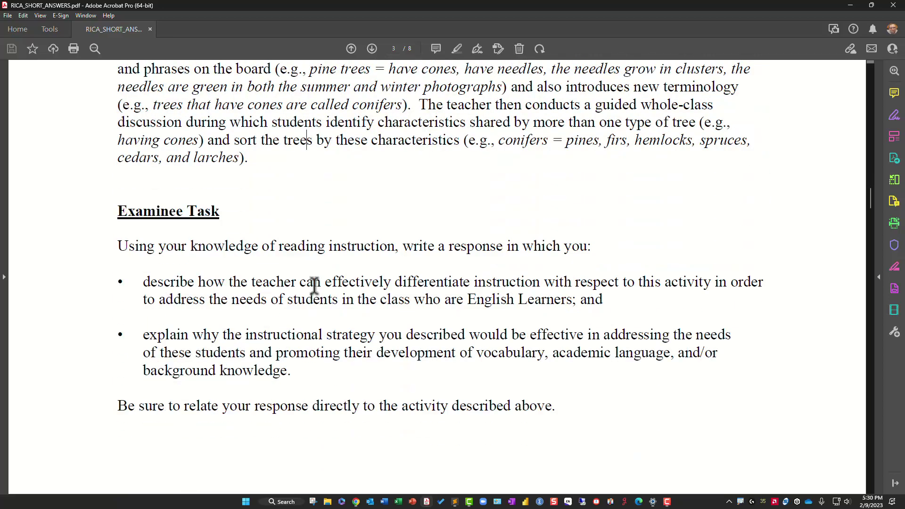
drag(117, 190, 590, 225)
drag(143, 259, 599, 285)
key(shift+F10)
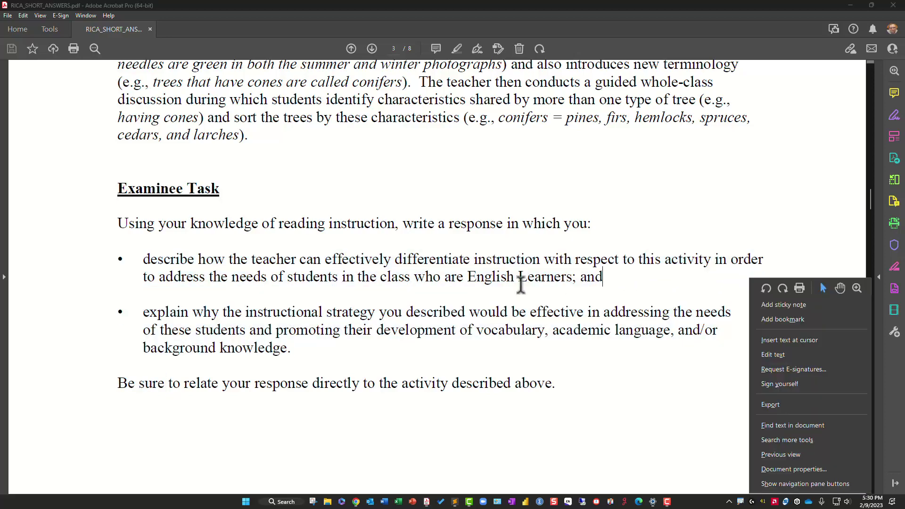
key(Escape)
scroll(401, 347, down, 3)
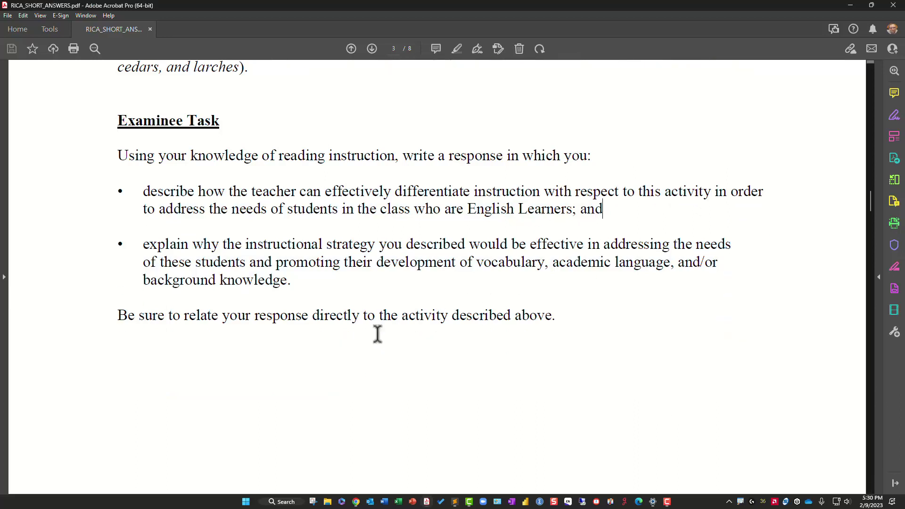
drag(141, 244, 540, 325)
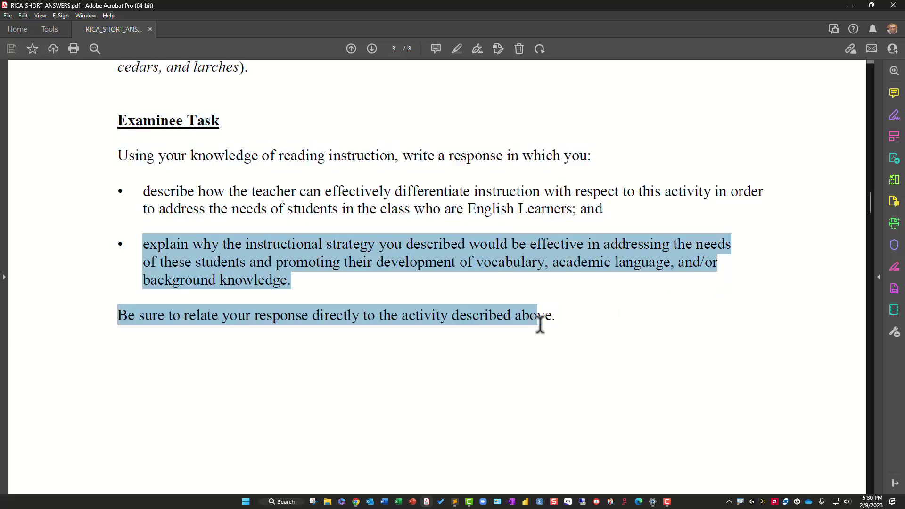
drag(540, 325, 553, 323)
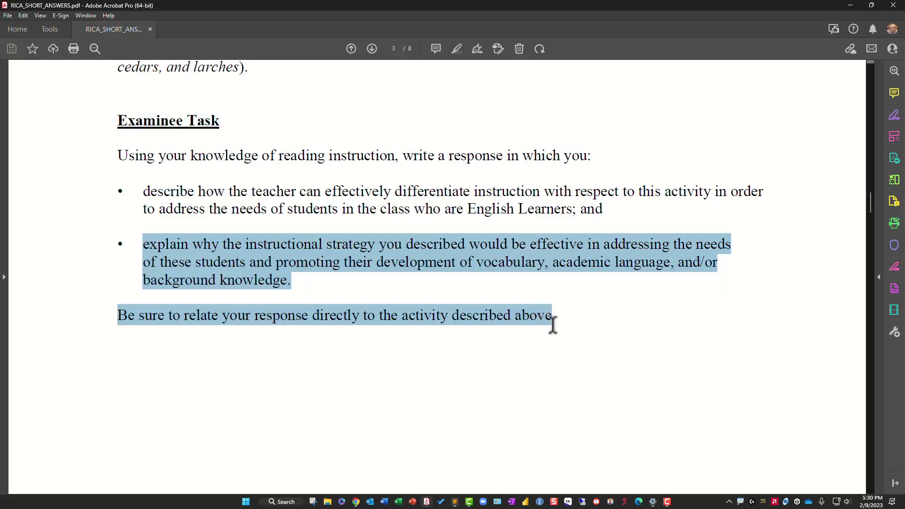
click(526, 194)
scroll(497, 214, up, 3)
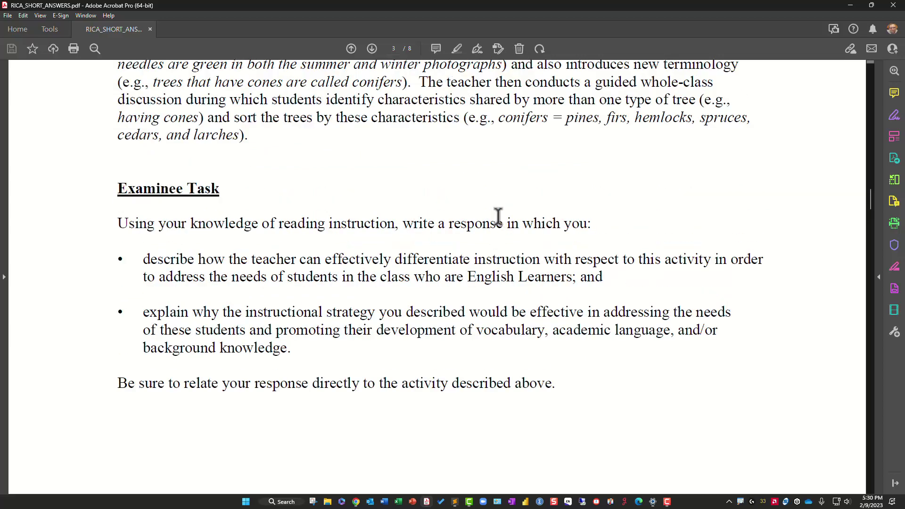
scroll(499, 217, up, 14)
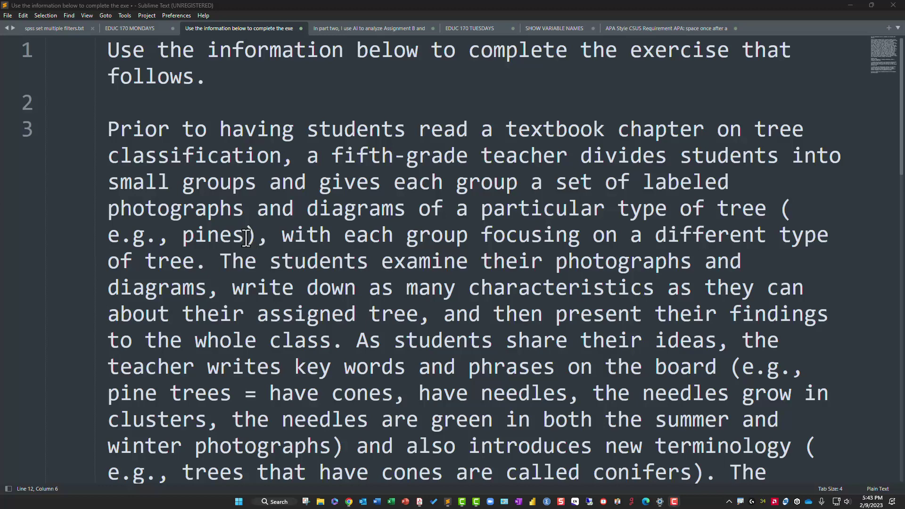
Copy all 12 lines of the Assignment B prompt and switch to the HyperWrite dashboard in Chrome
click(243, 100)
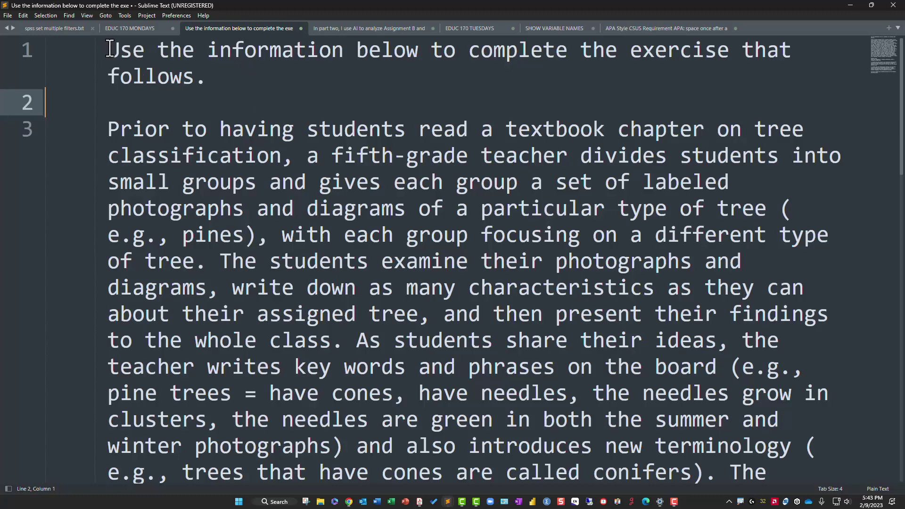
drag(113, 51, 330, 501)
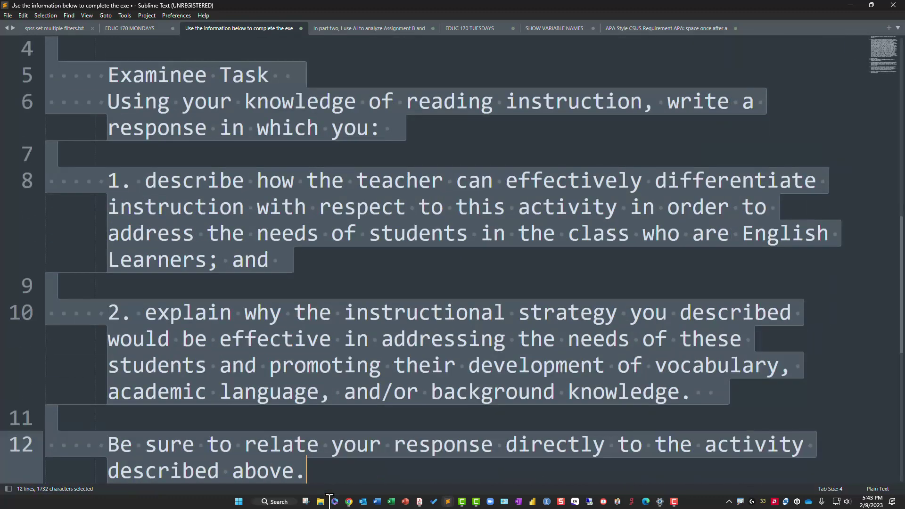
right_click(289, 342)
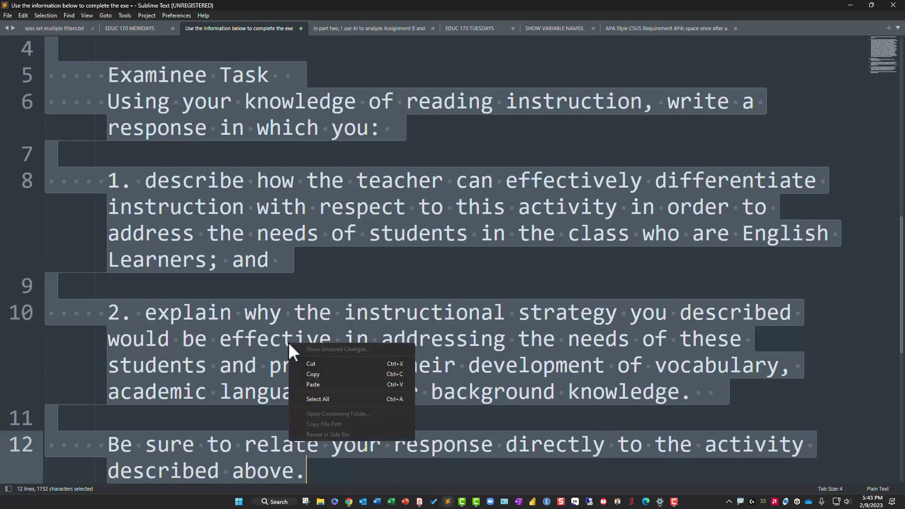
click(313, 374)
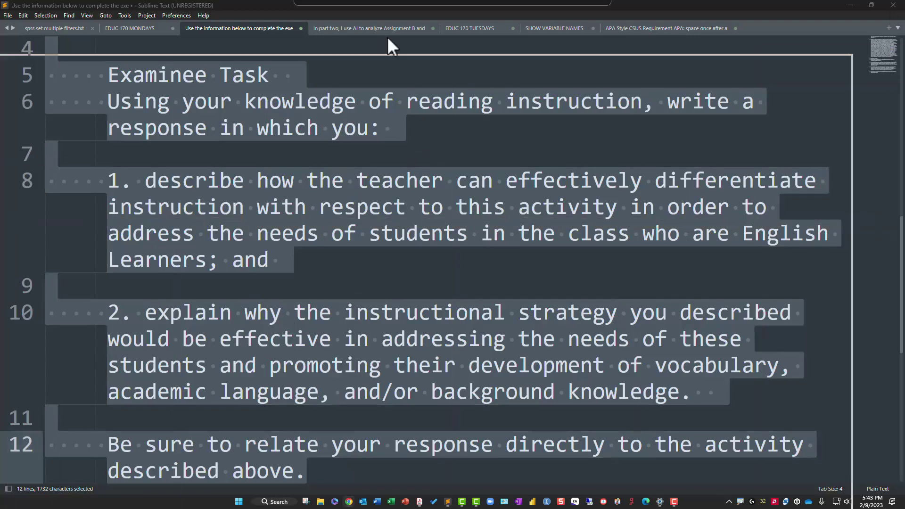
key(alt+Tab)
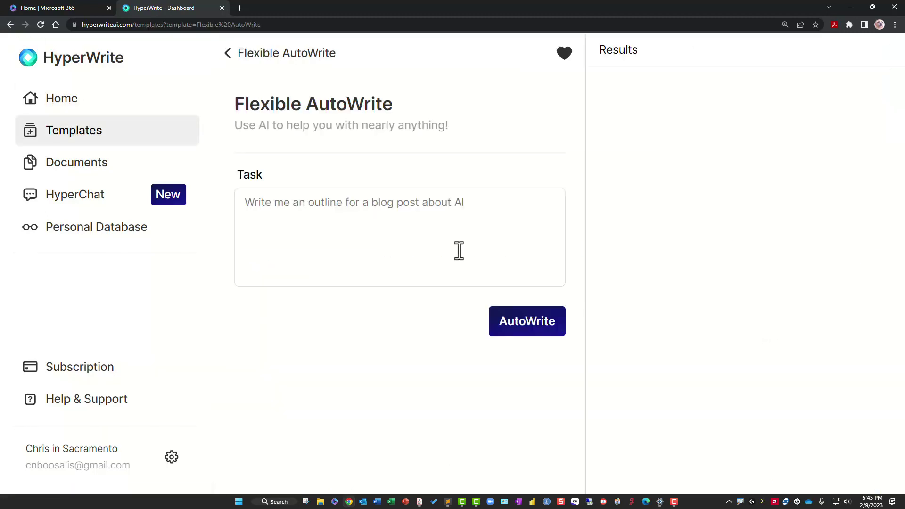
Paste the prompt into the Flexible AutoWrite Task box, run AutoWrite, and launch Word
click(255, 204)
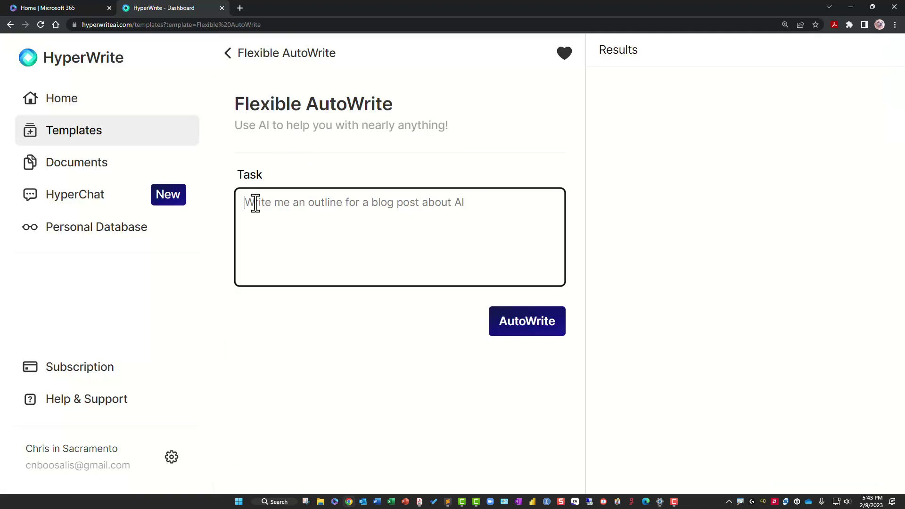
key(ctrl+v)
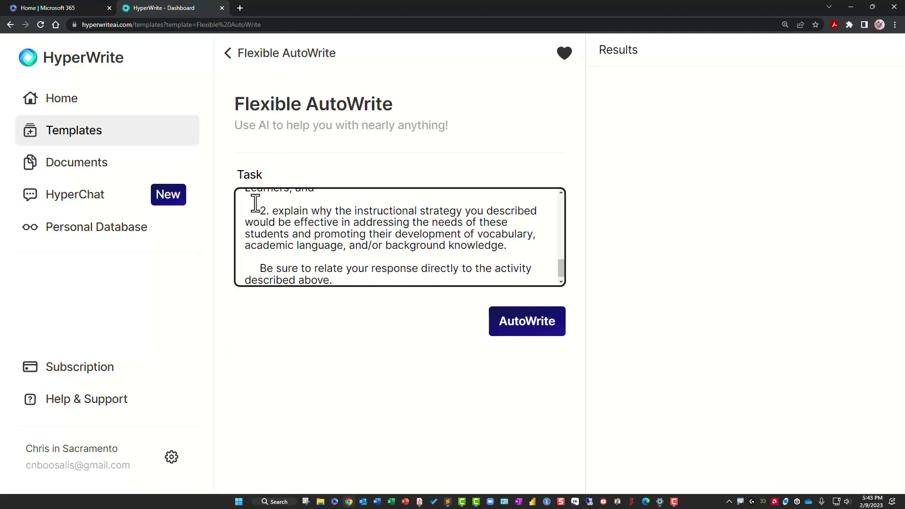
click(506, 330)
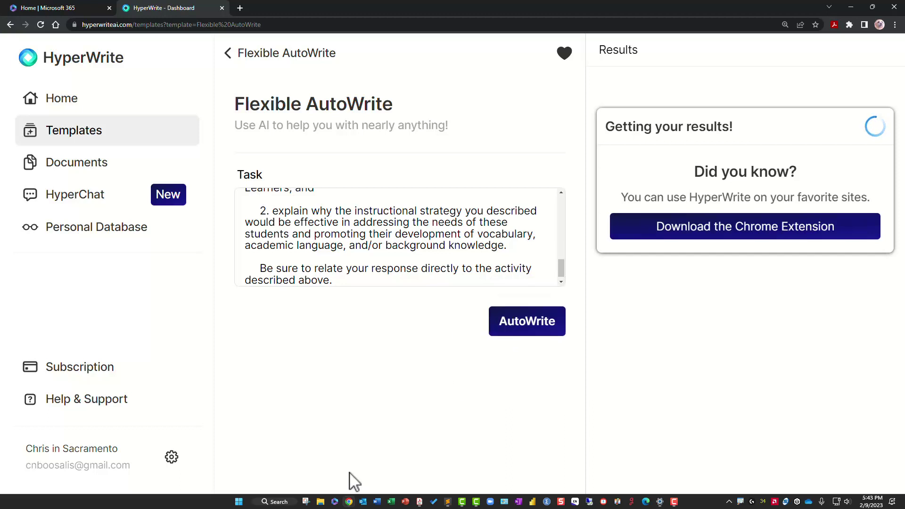
click(377, 502)
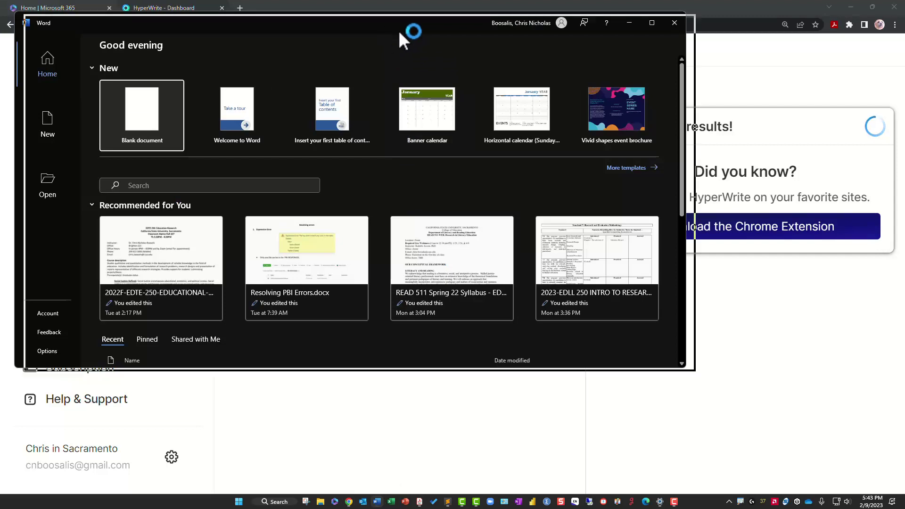
key(alt+Tab)
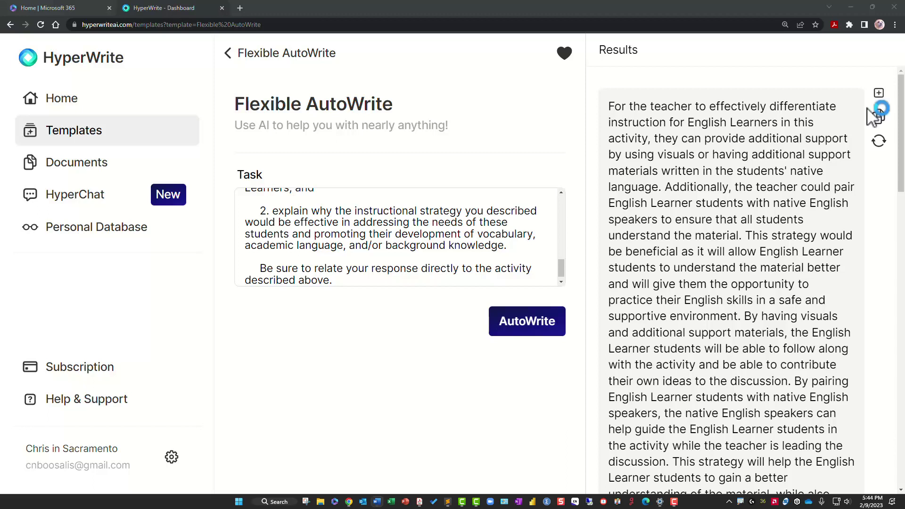
Copy the first and second generated answers into Word
click(880, 122)
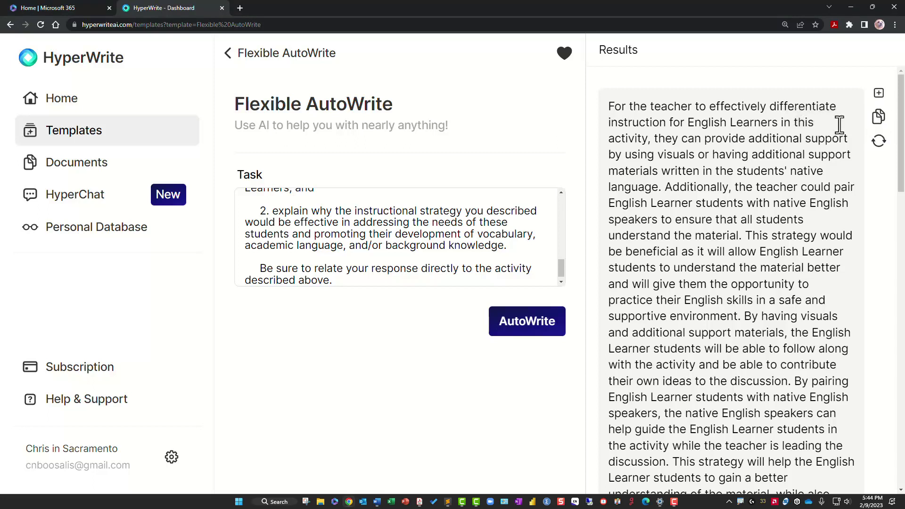
key(alt+Tab)
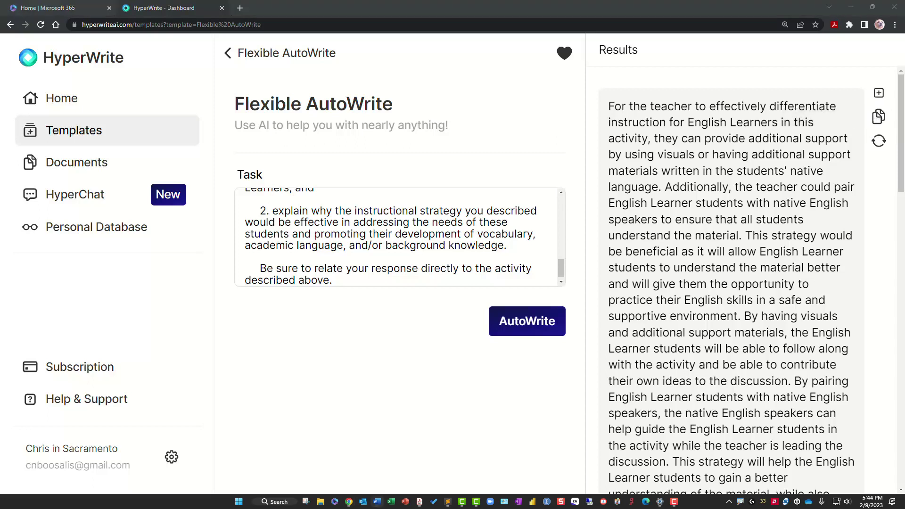
scroll(661, 323, down, 8)
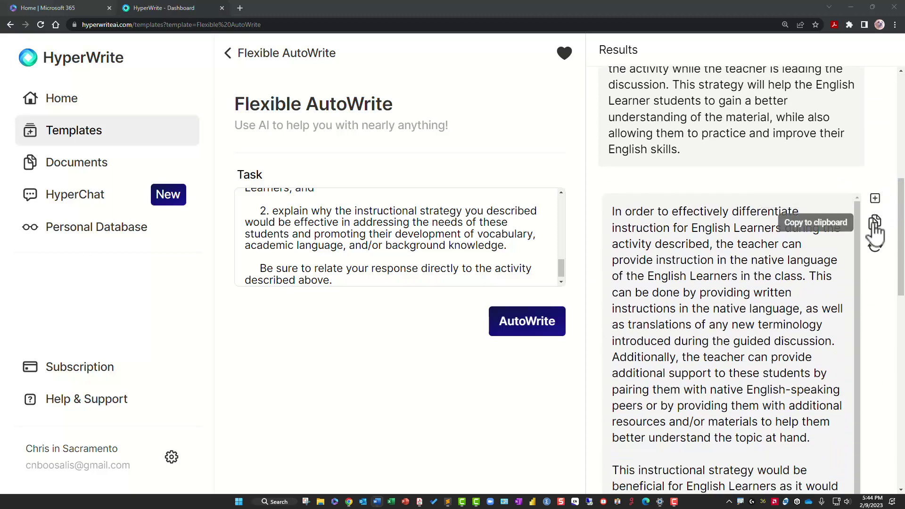
click(876, 231)
key(alt+Tab)
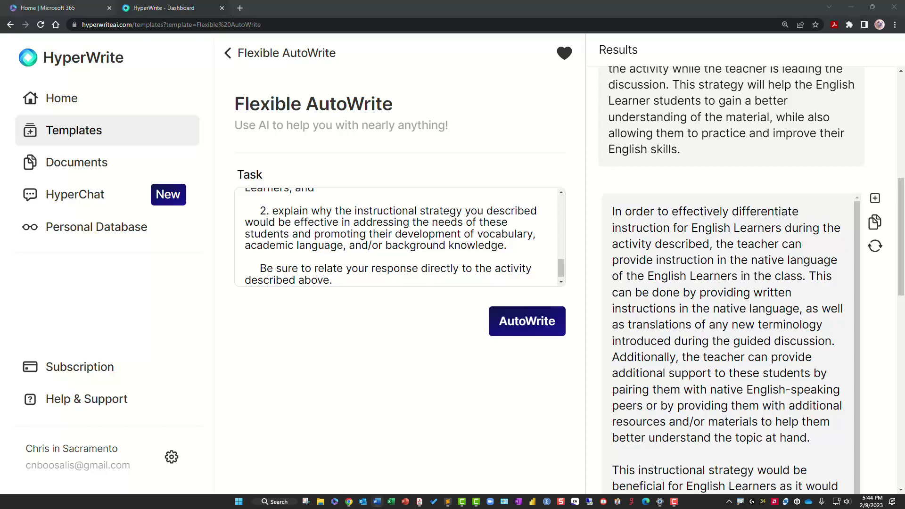
Scroll through the remaining HyperWrite results
scroll(627, 391, down, 5)
scroll(616, 393, down, 5)
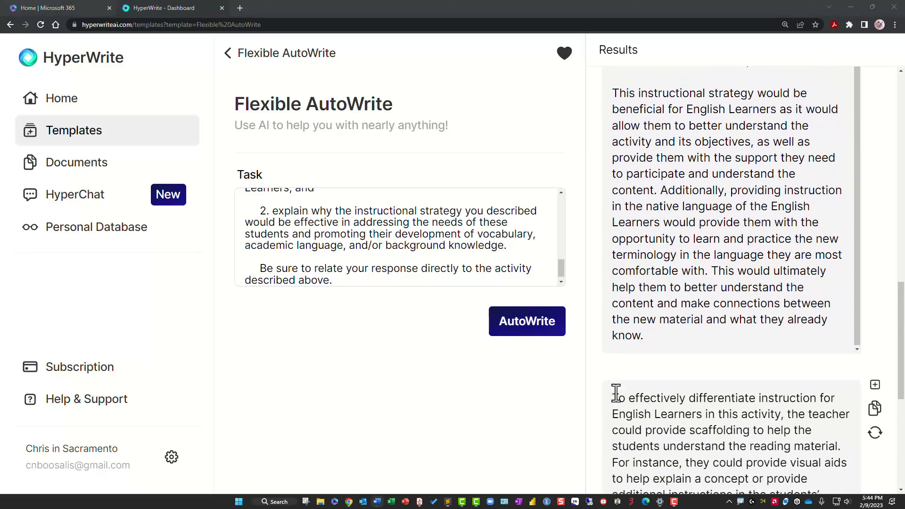
scroll(616, 392, down, 4)
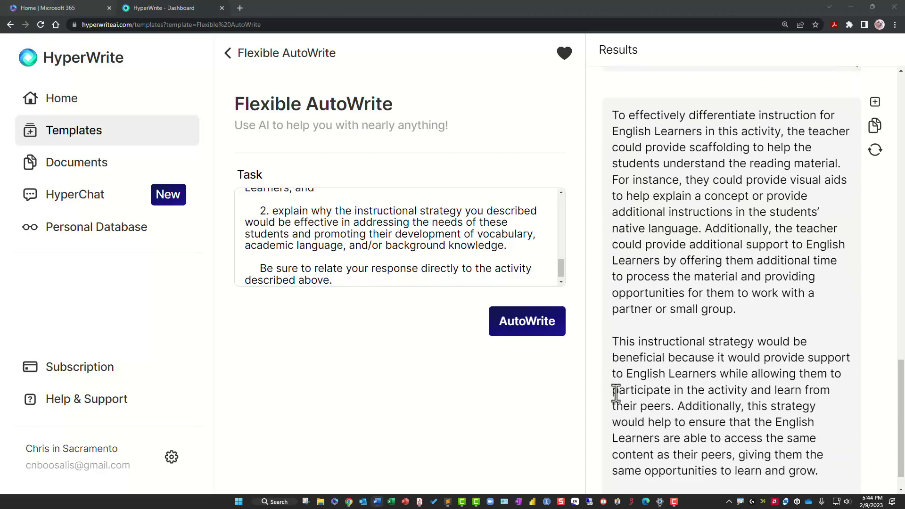
scroll(617, 393, up, 8)
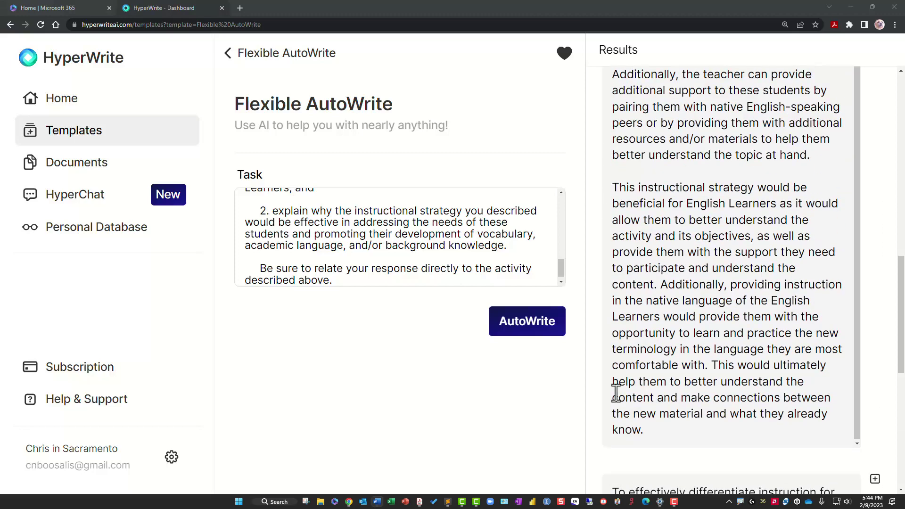
scroll(616, 393, down, 3)
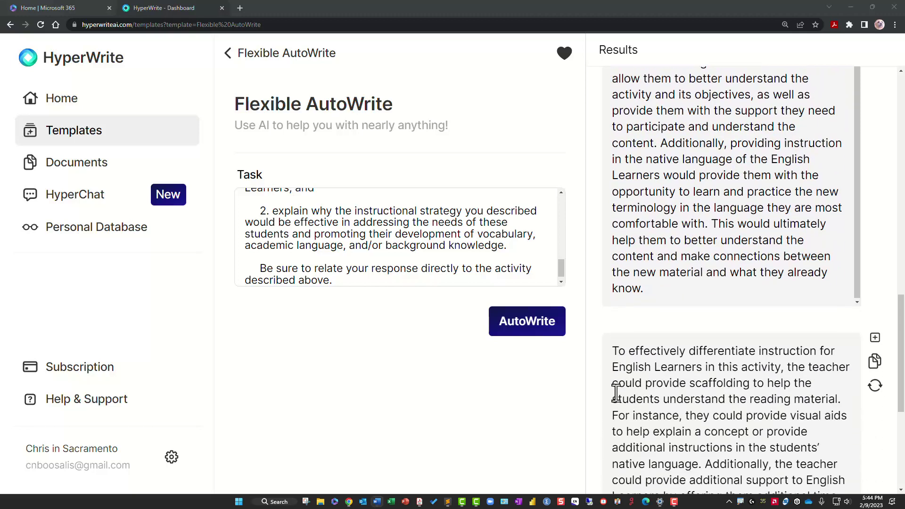
scroll(616, 393, up, 10)
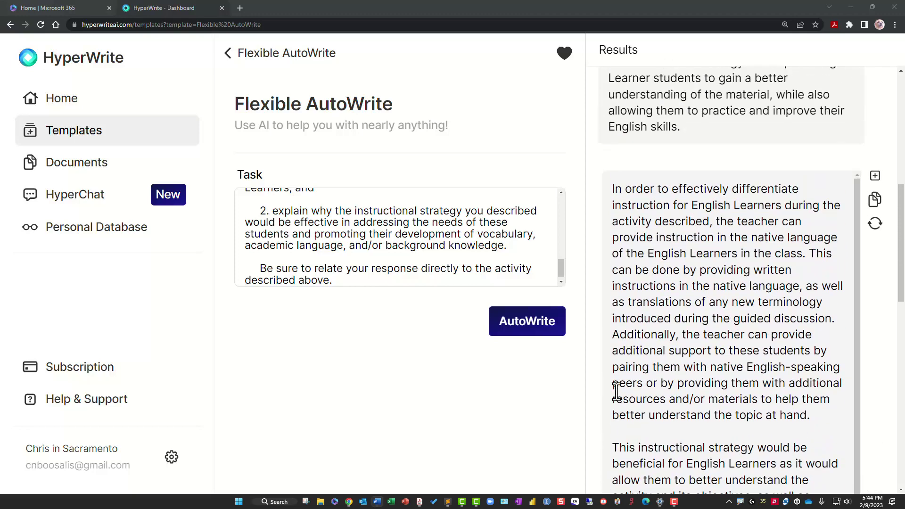
scroll(617, 393, up, 3)
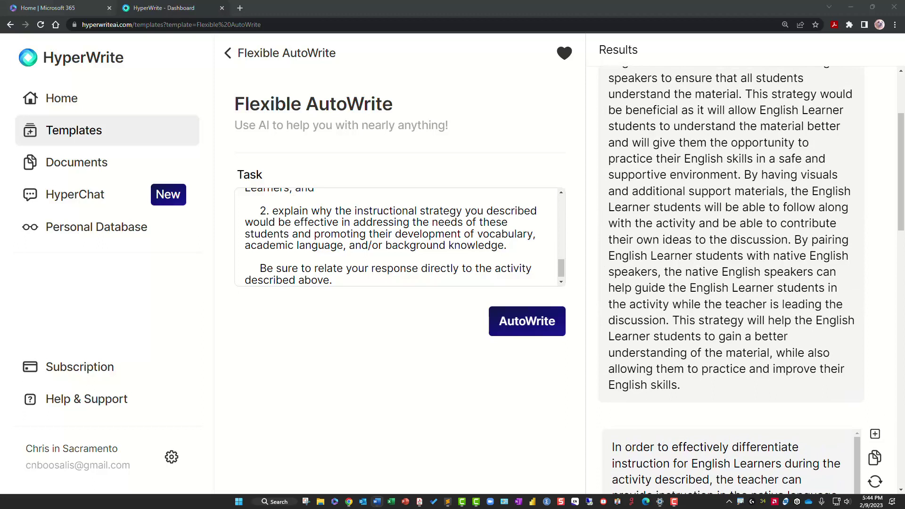
Switch to Word's Document1 and select all three pasted answers
double_click(693, 285)
key(alt+Tab)
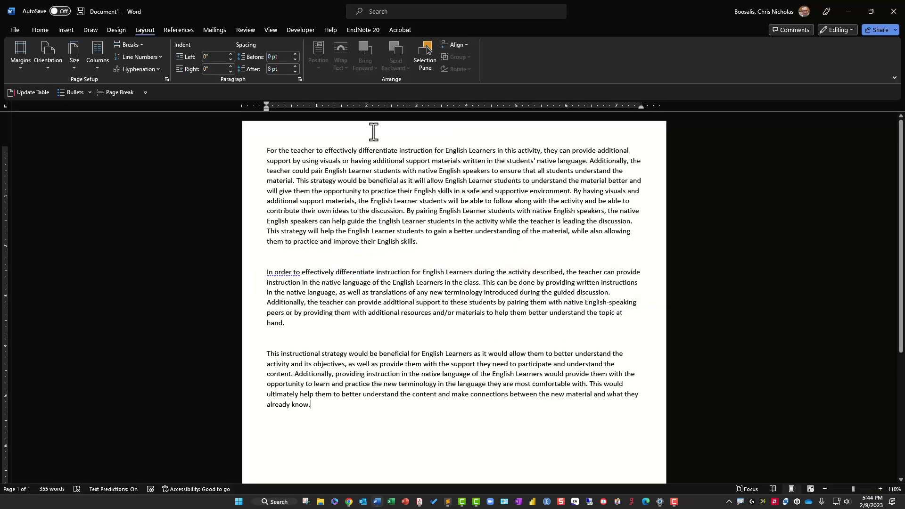
scroll(364, 220, up, 5)
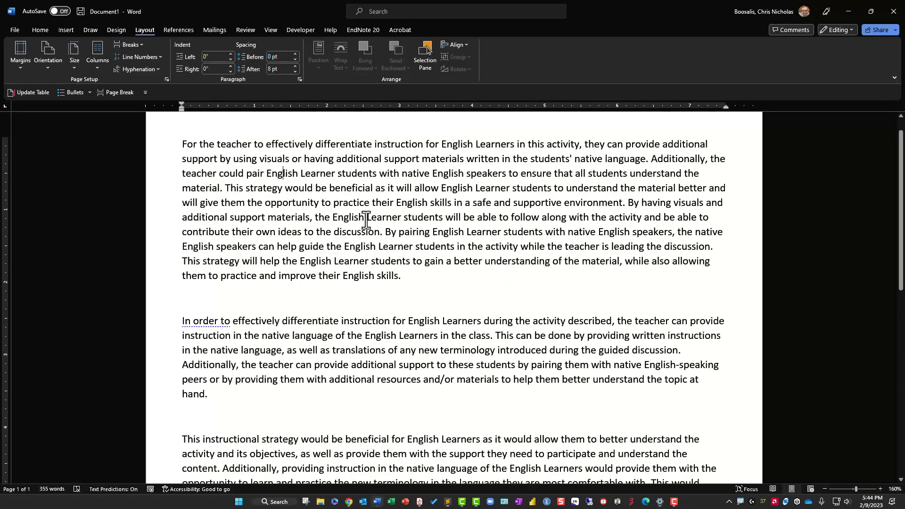
scroll(367, 220, up, 1)
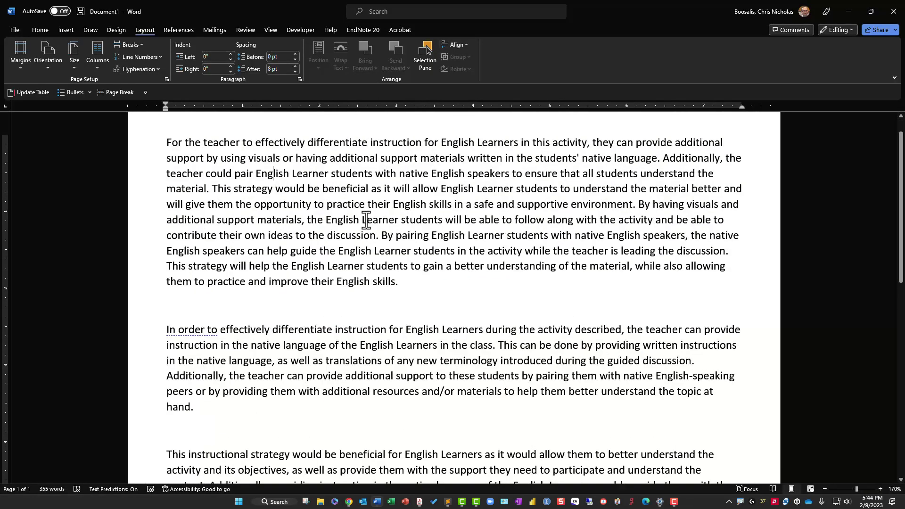
key(ctrl+a)
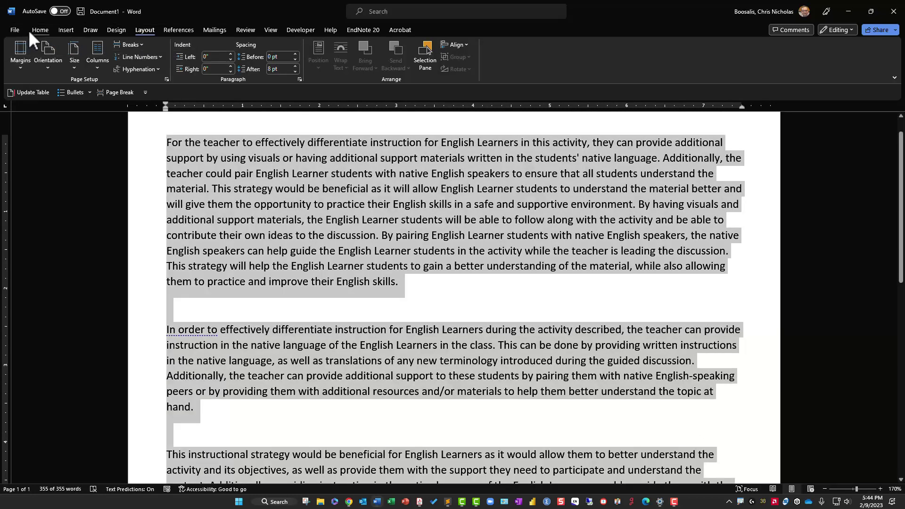
Enlarge all the document text to 14 pt with Grow Font twice, then deselect it
click(35, 28)
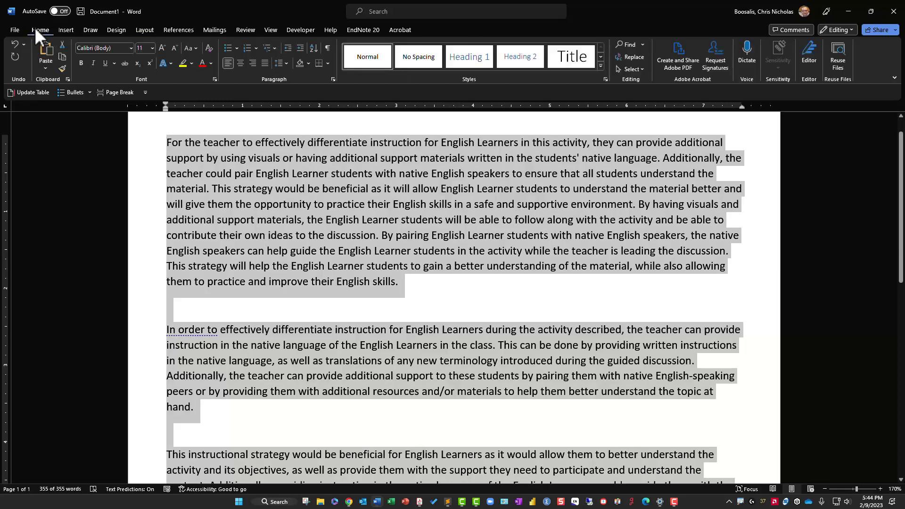
click(163, 48)
click(163, 48)
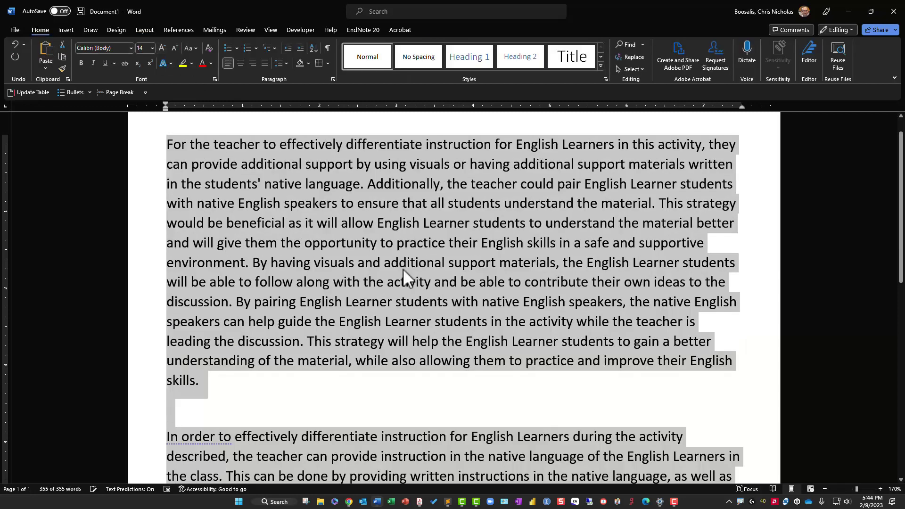
click(417, 271)
Highlight the first answer's paragraph through its seventh line while reading it
scroll(417, 264, up, 1)
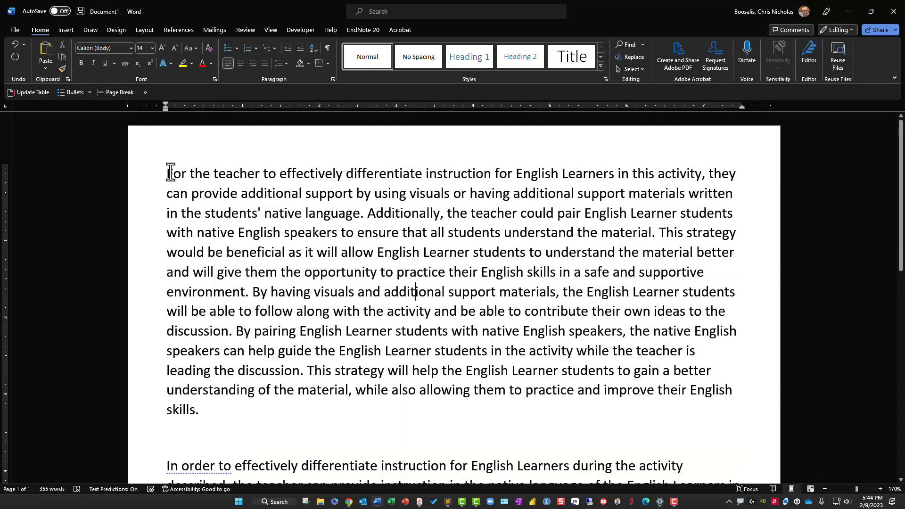
drag(167, 174, 176, 226)
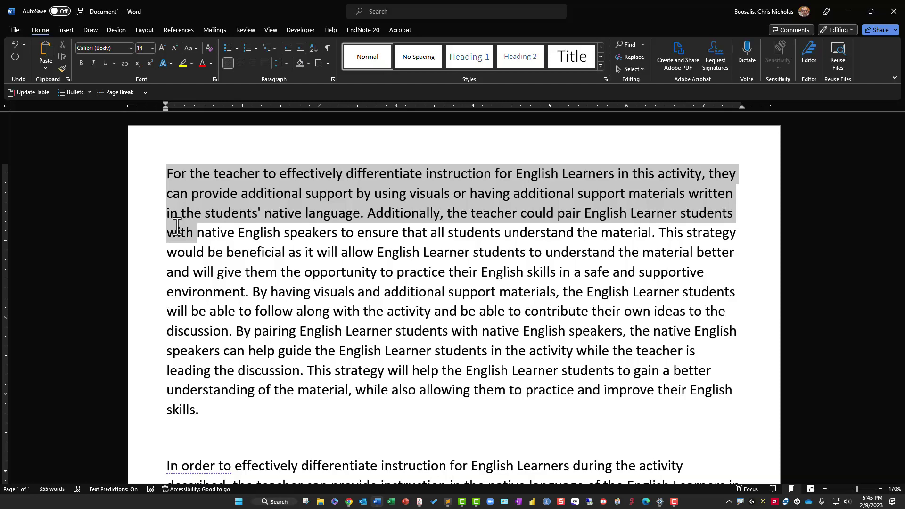
drag(178, 226, 730, 230)
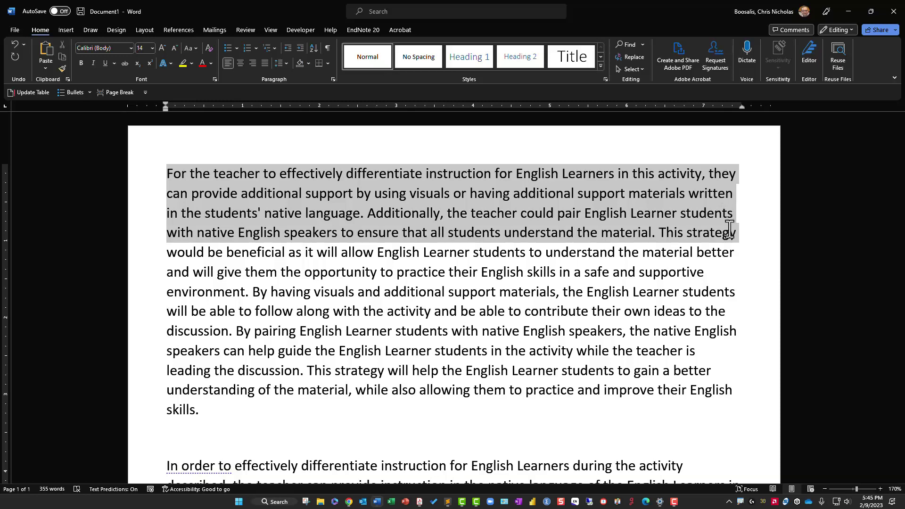
drag(729, 229, 738, 252)
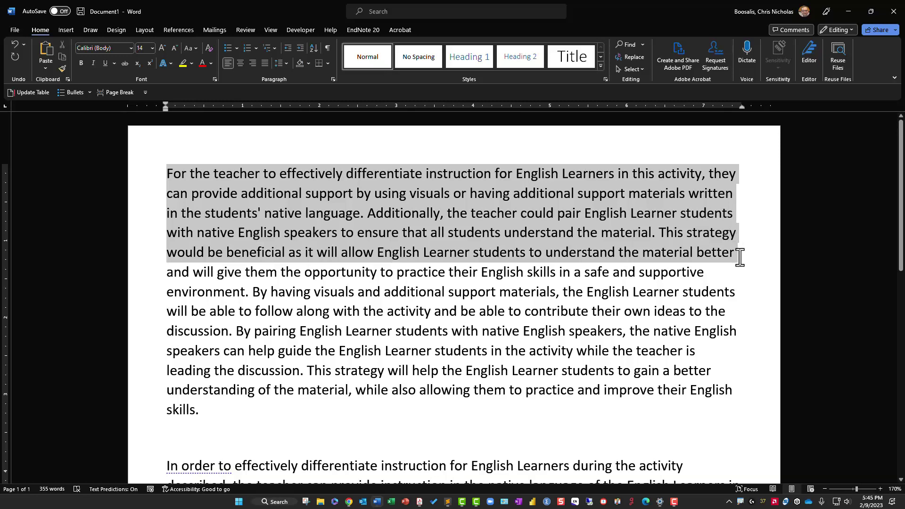
drag(741, 259, 741, 272)
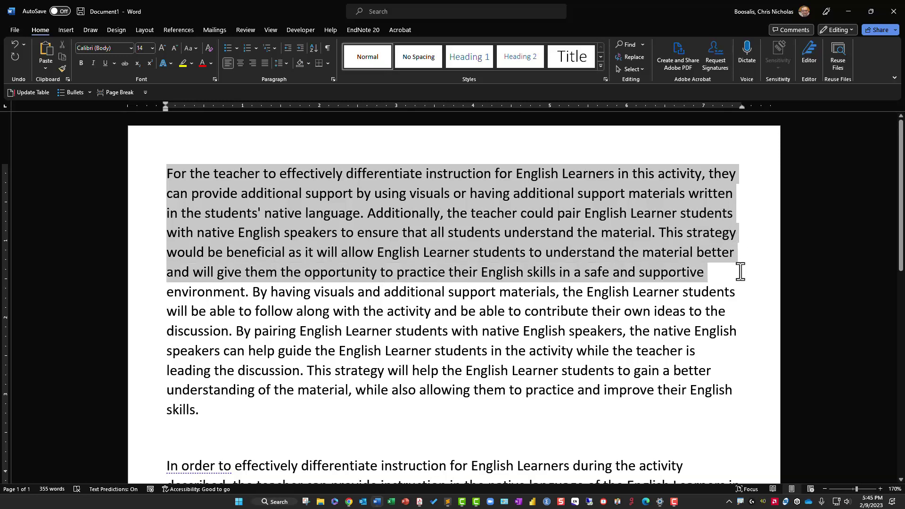
drag(741, 272, 745, 292)
Review the prompt's task items in Sublime Text, highlighting them while reading, then return to HyperWrite
key(alt+Tab)
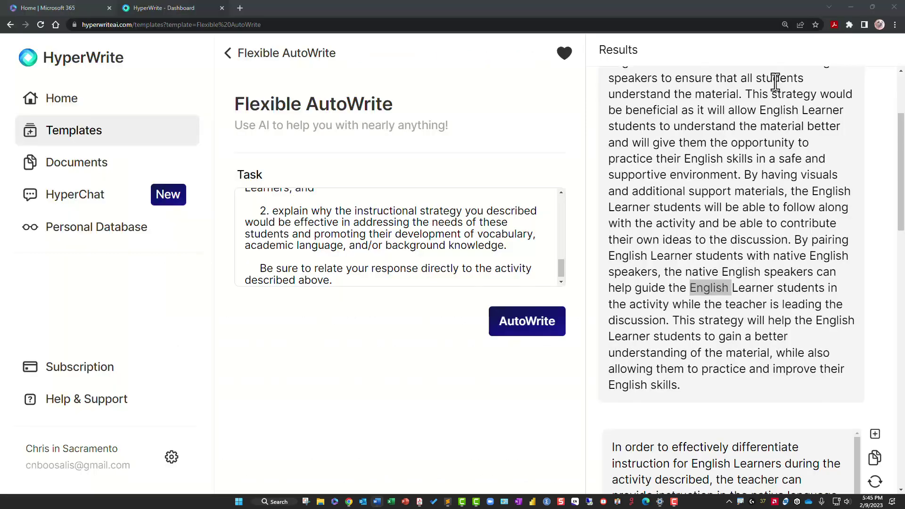
click(447, 501)
scroll(364, 304, down, 4)
scroll(364, 297, up, 4)
click(314, 246)
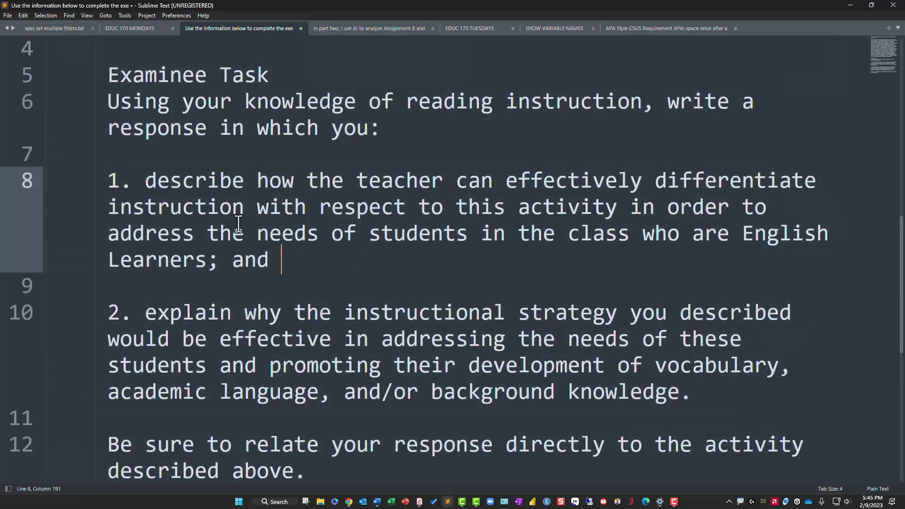
drag(108, 180, 283, 261)
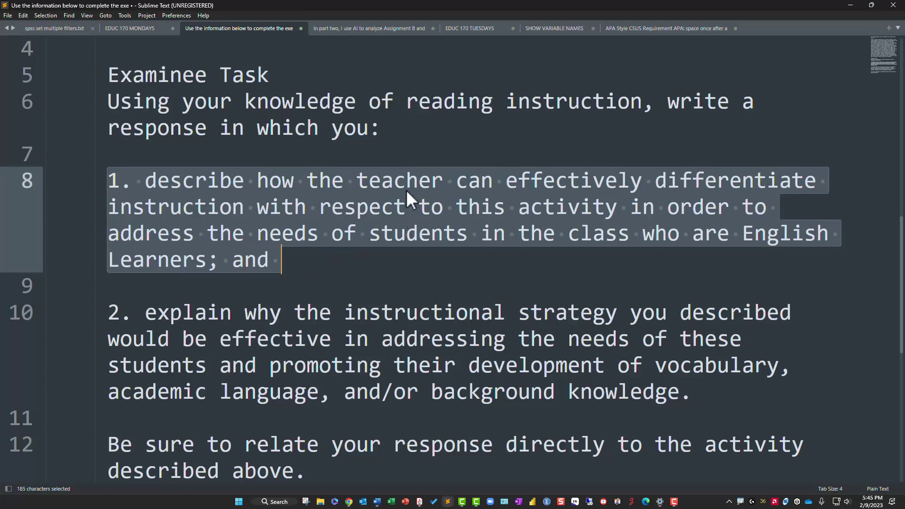
scroll(323, 283, down, 3)
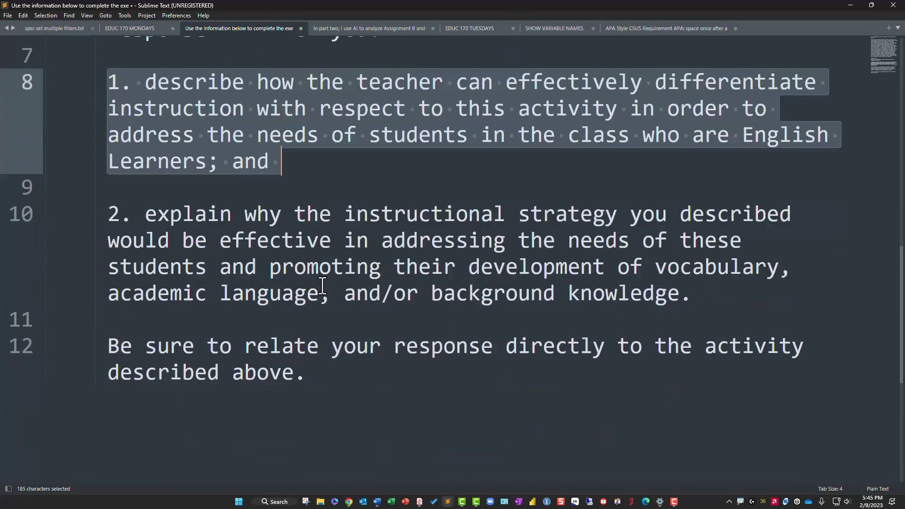
drag(145, 153, 322, 252)
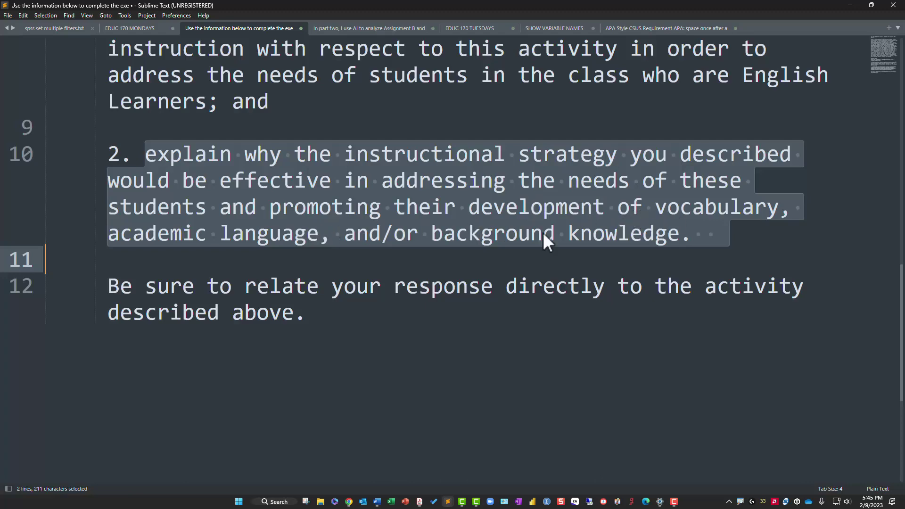
scroll(519, 235, up, 3)
scroll(497, 239, down, 1)
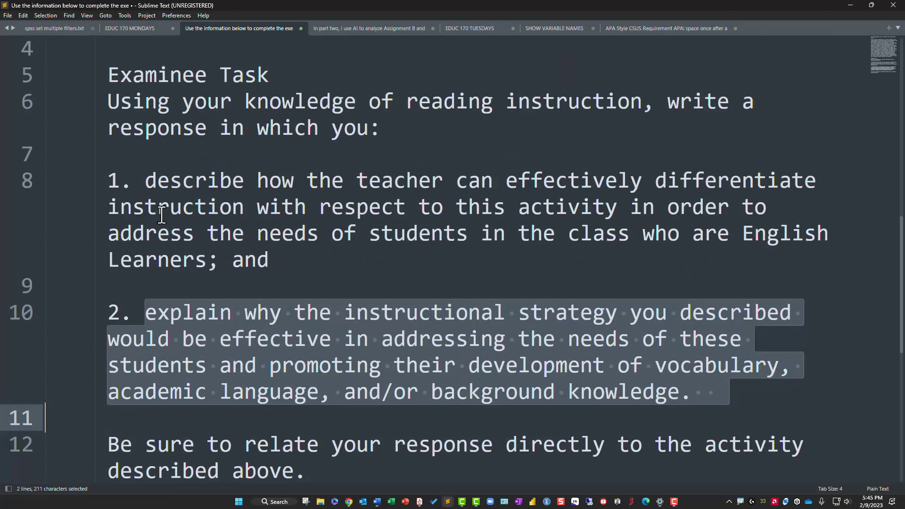
key(alt+Tab)
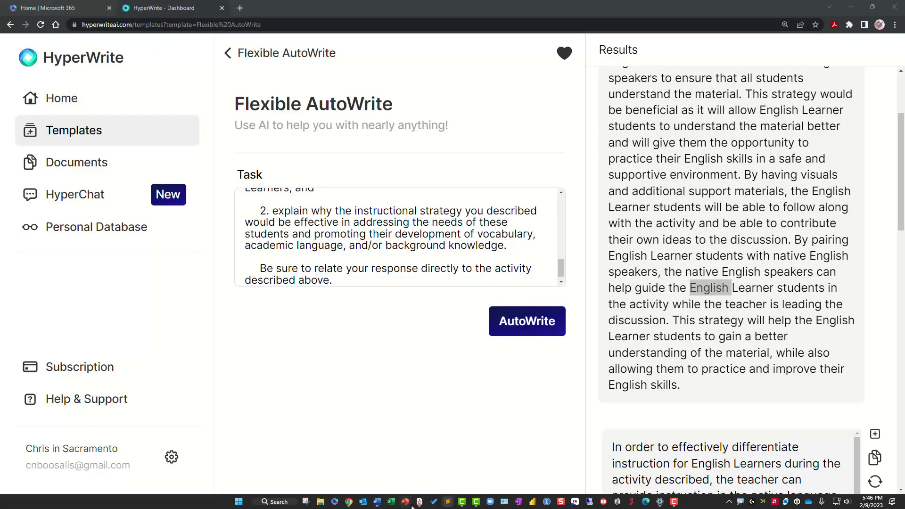
Switch to Acrobat's page 4 and select the Domain 4 sample response through its closing sentence
click(419, 502)
scroll(382, 349, down, 5)
scroll(380, 338, down, 10)
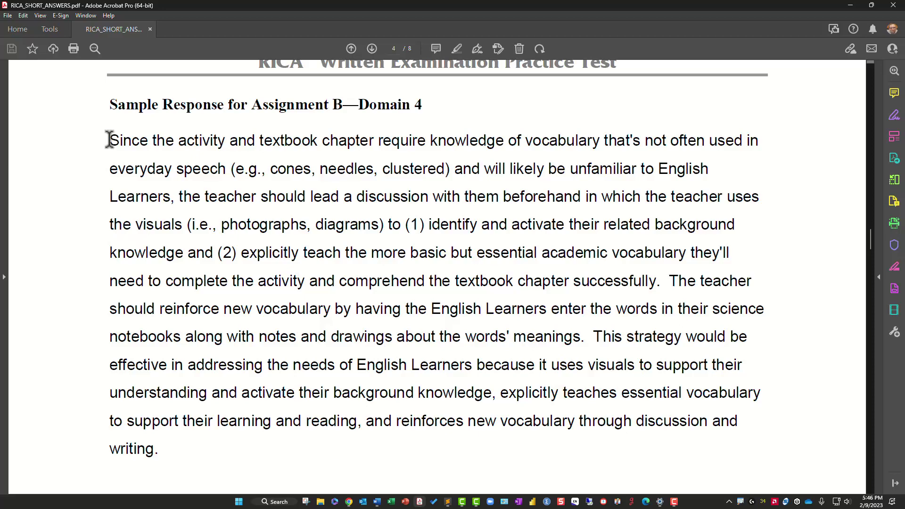
drag(109, 140, 111, 165)
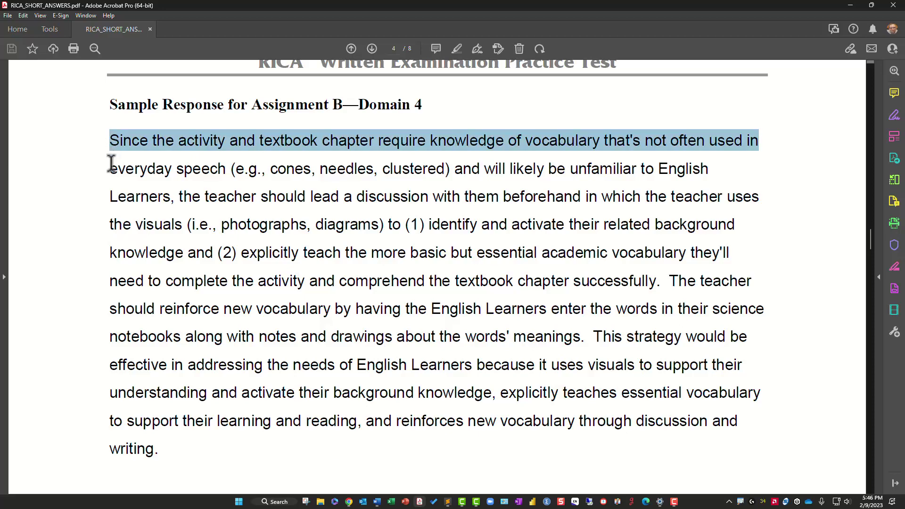
drag(111, 164, 112, 184)
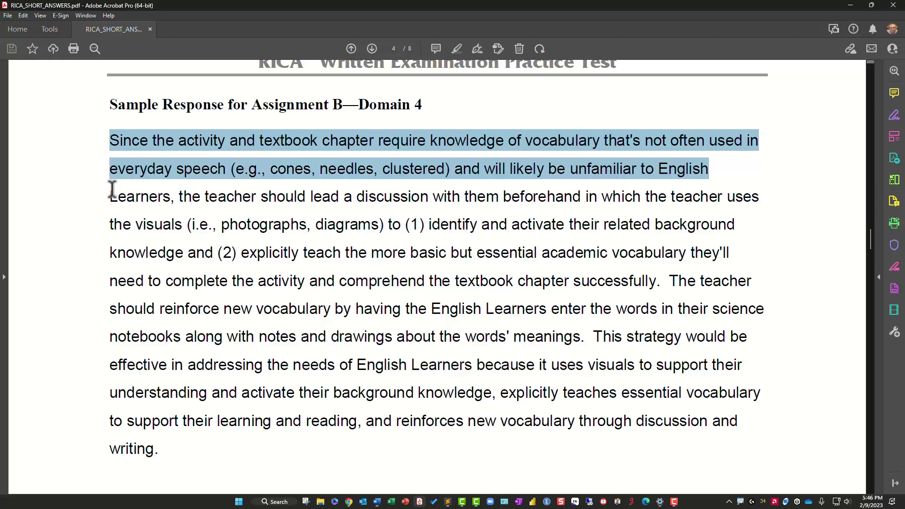
drag(112, 190, 112, 213)
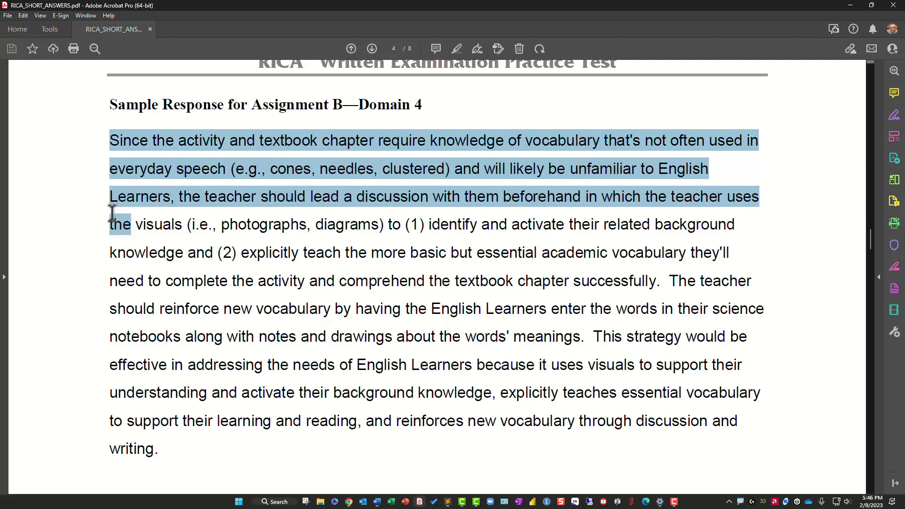
drag(112, 214, 111, 249)
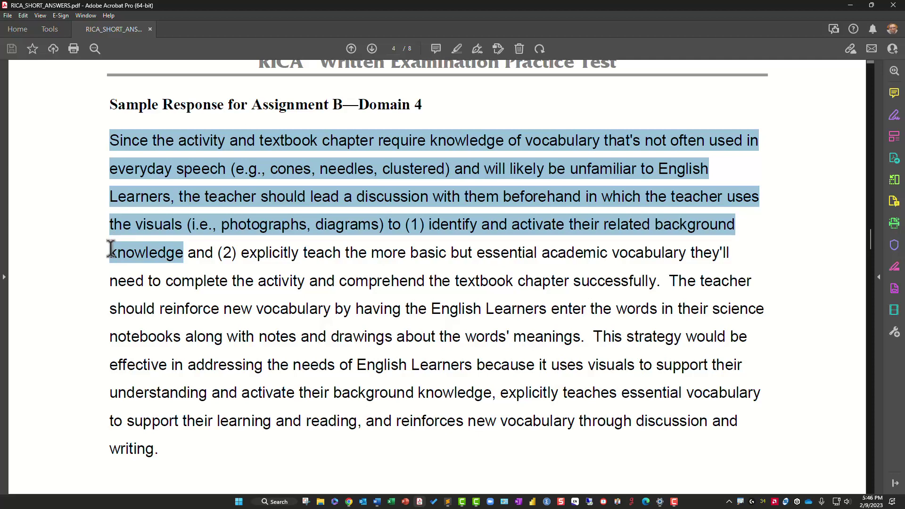
drag(111, 249, 735, 271)
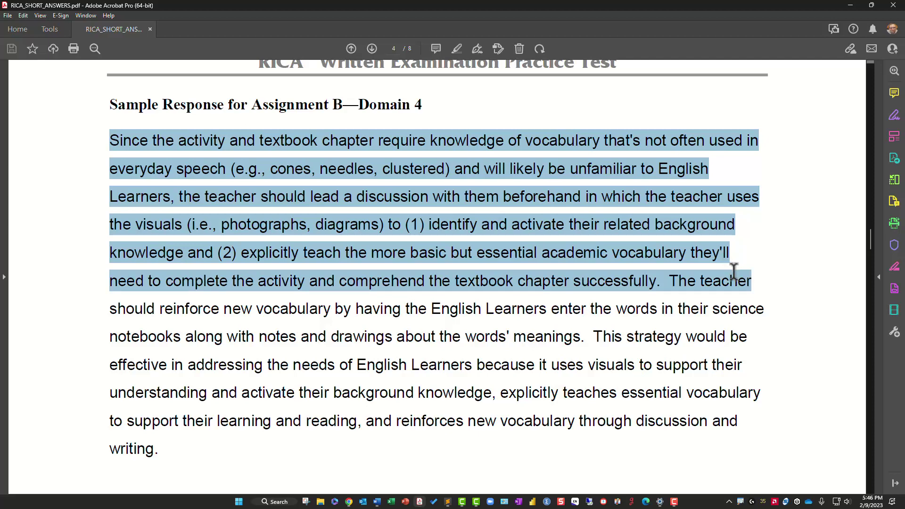
drag(735, 271, 748, 305)
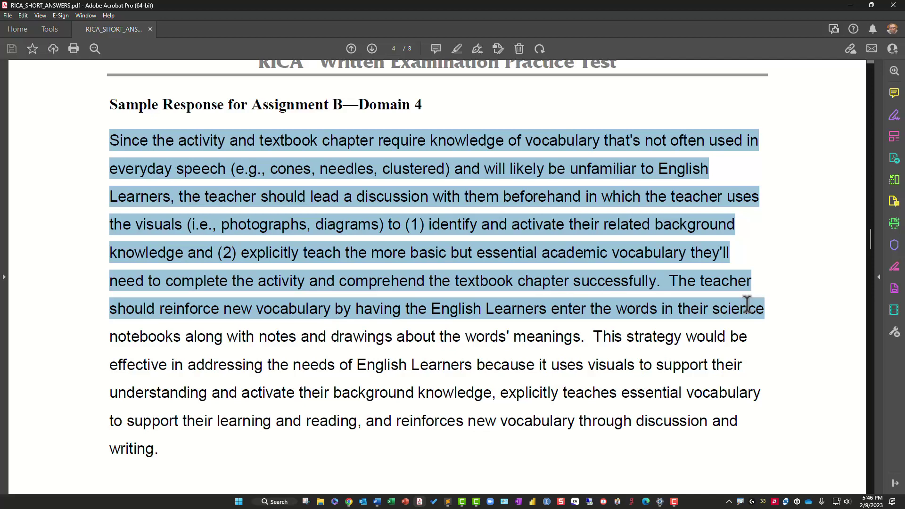
drag(747, 304, 761, 361)
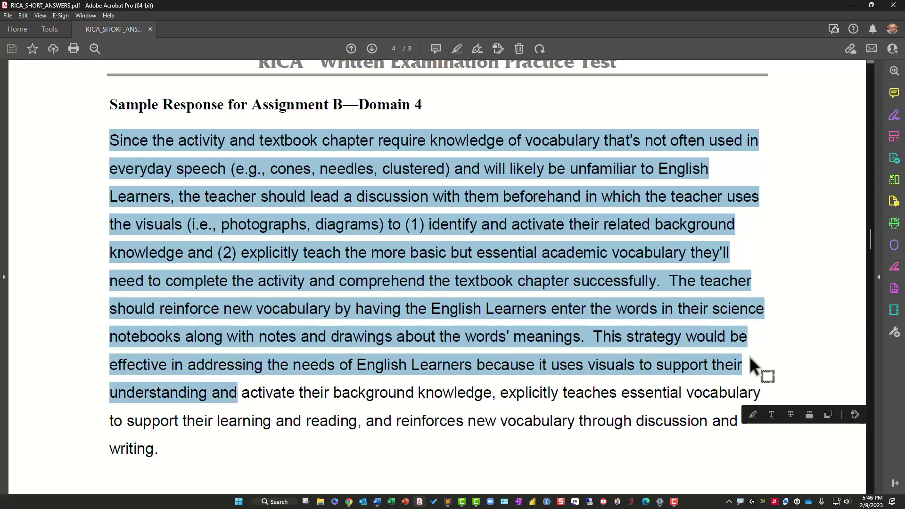
drag(616, 392, 206, 448)
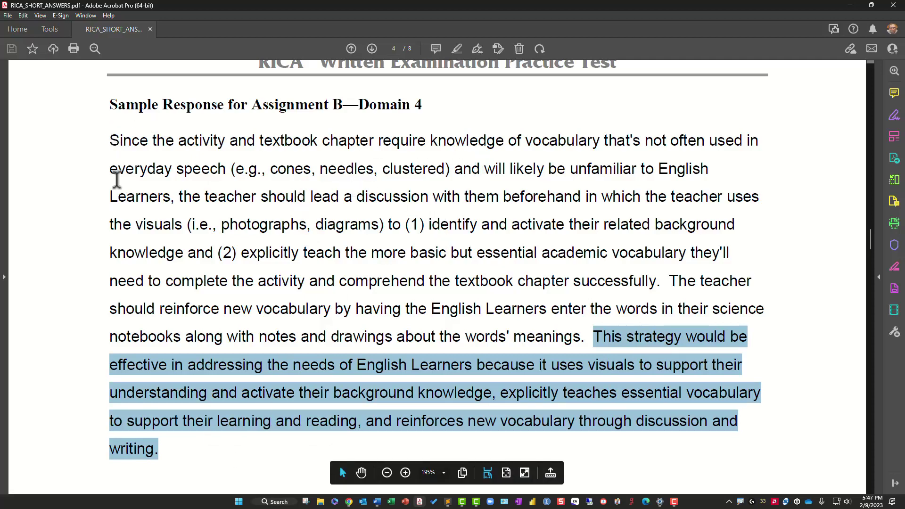
click(673, 286)
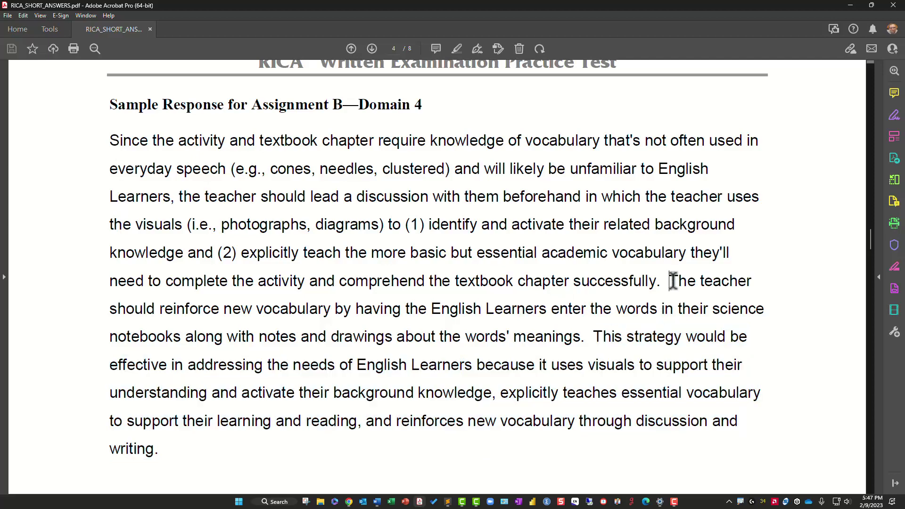
drag(673, 281, 691, 328)
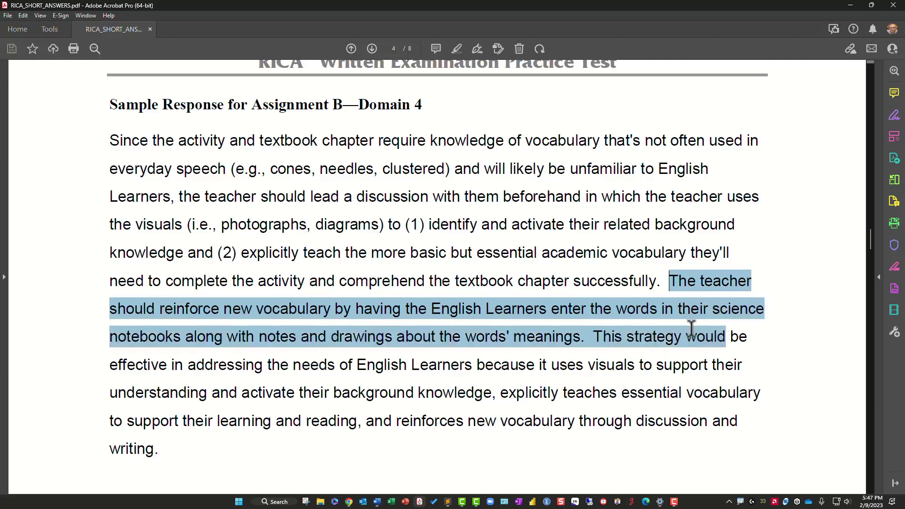
drag(691, 328, 618, 356)
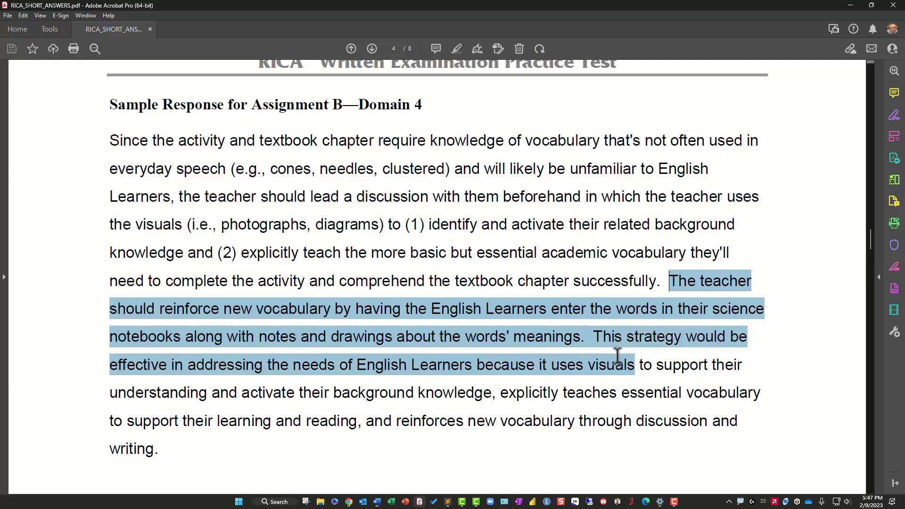
drag(621, 360, 616, 367)
click(615, 367)
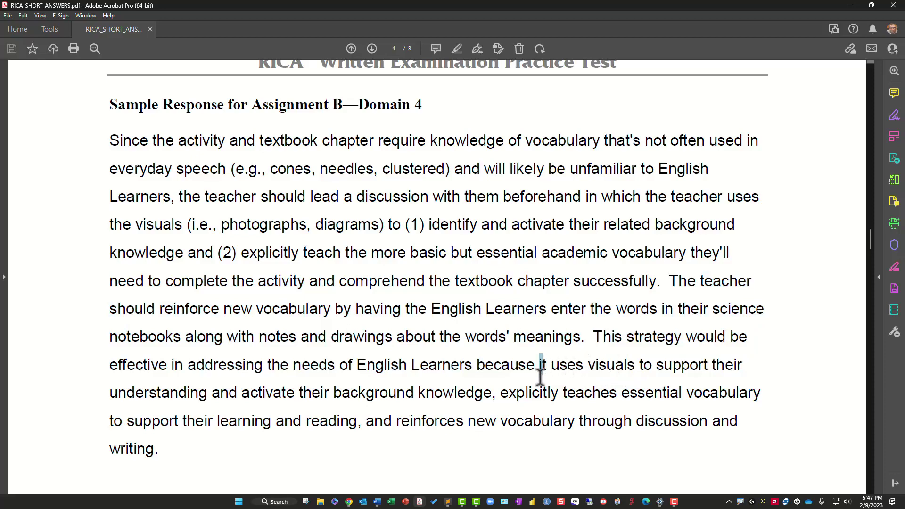
drag(539, 365, 542, 381)
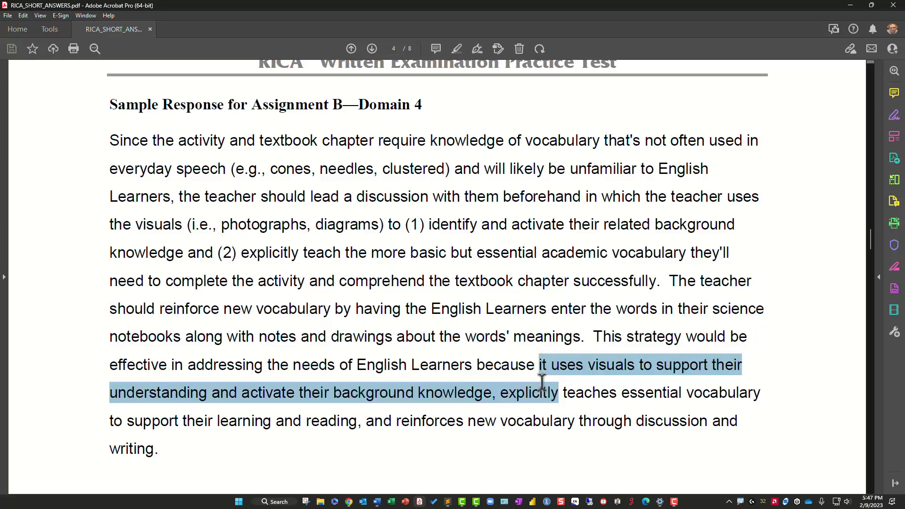
drag(542, 382, 741, 415)
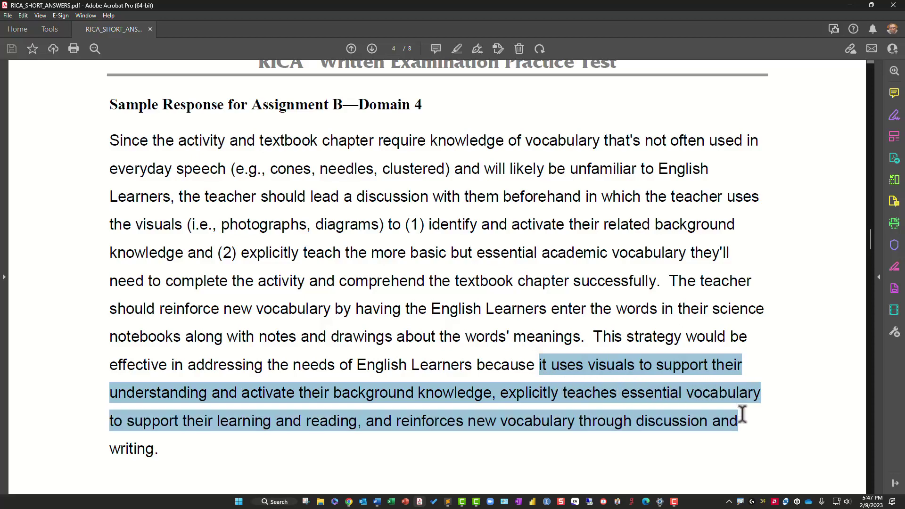
drag(742, 415, 294, 456)
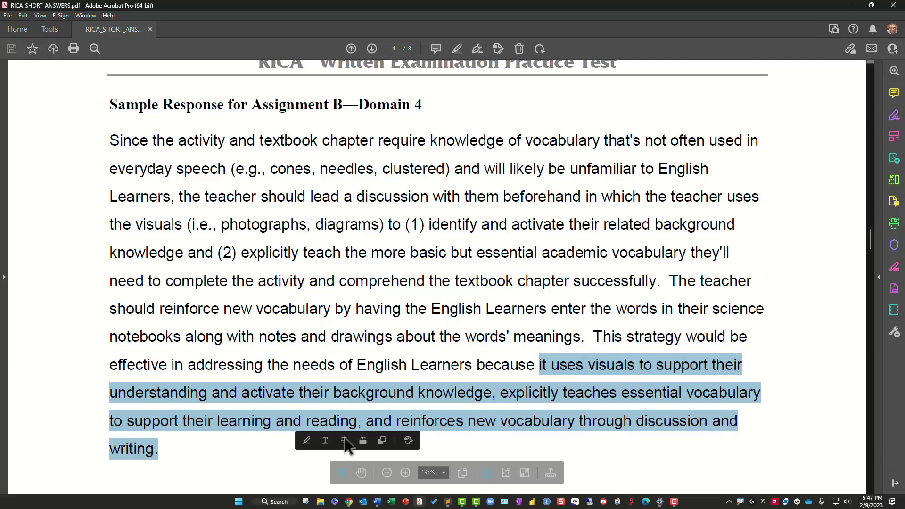
click(591, 375)
drag(593, 336, 605, 451)
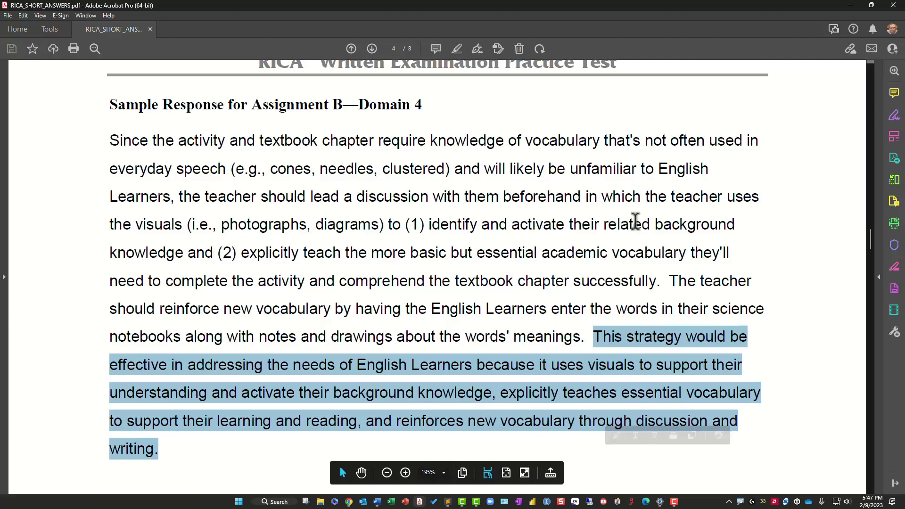
drag(622, 8, 444, 9)
scroll(468, 208, down, 6)
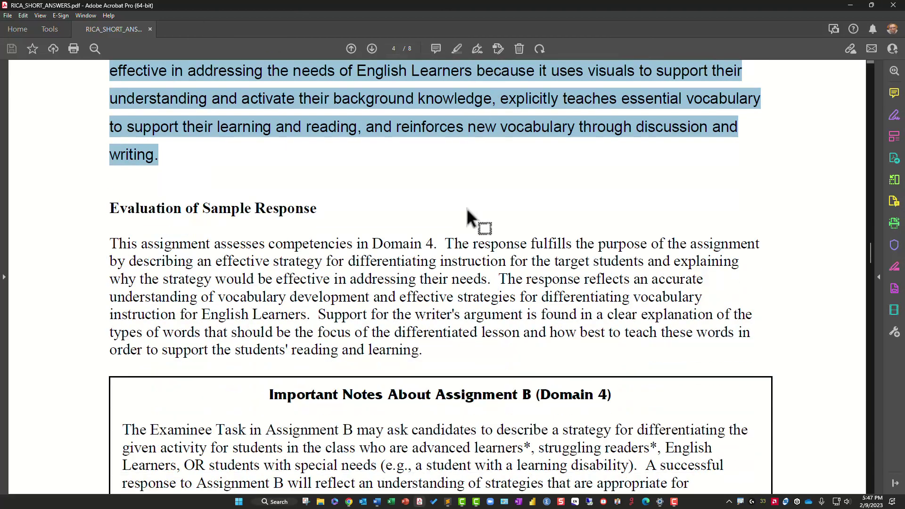
scroll(467, 210, down, 1)
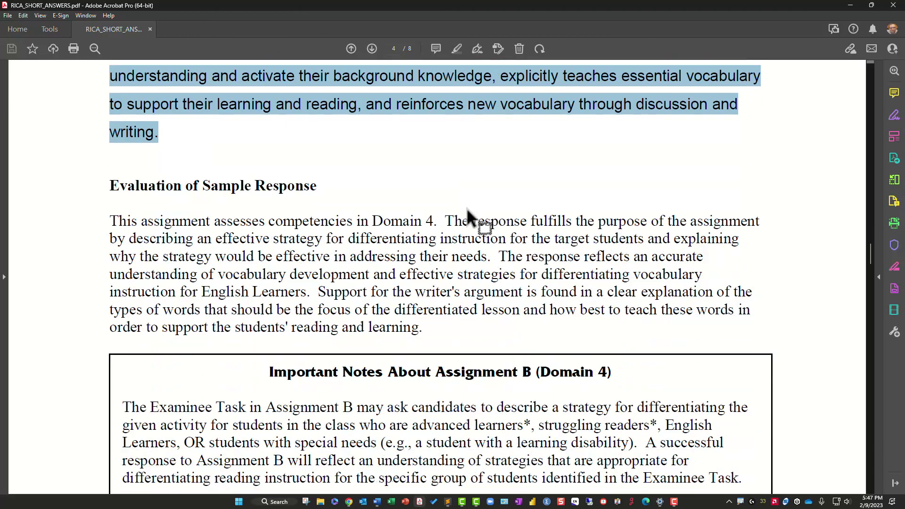
click(110, 218)
drag(110, 217, 110, 232)
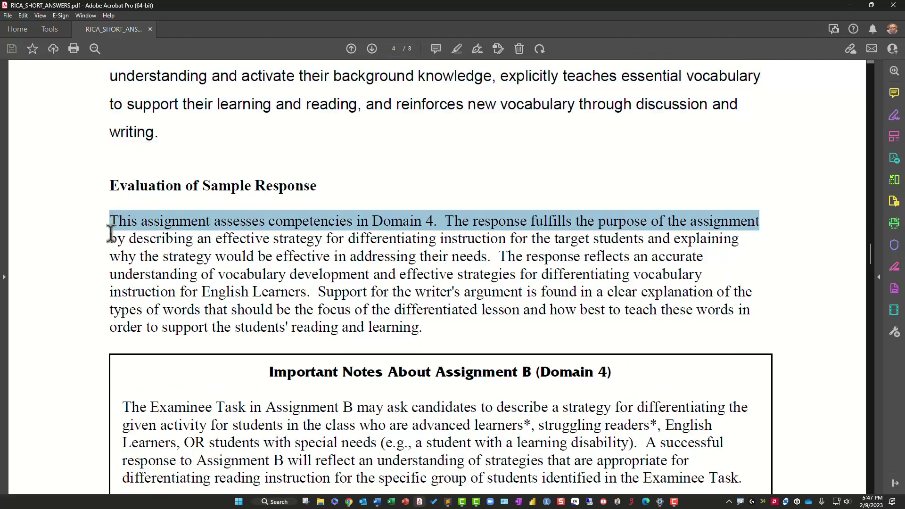
drag(111, 233, 111, 248)
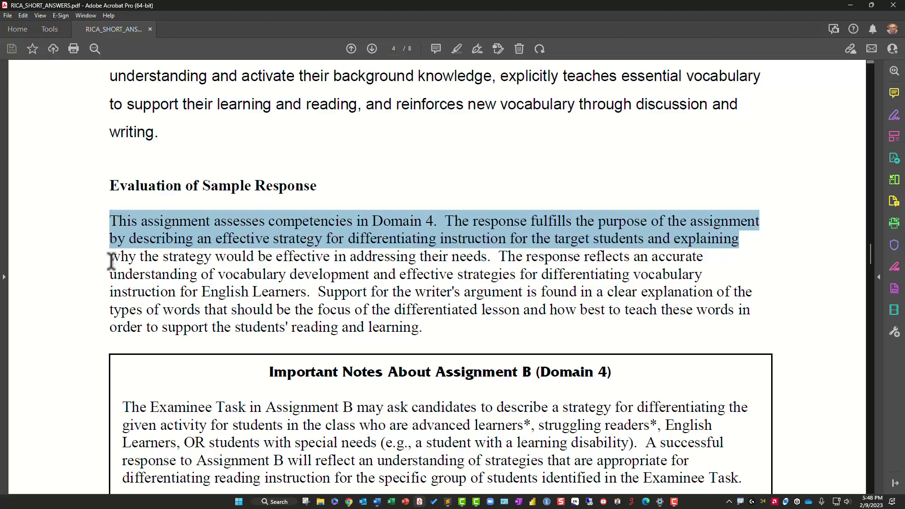
drag(110, 264, 111, 271)
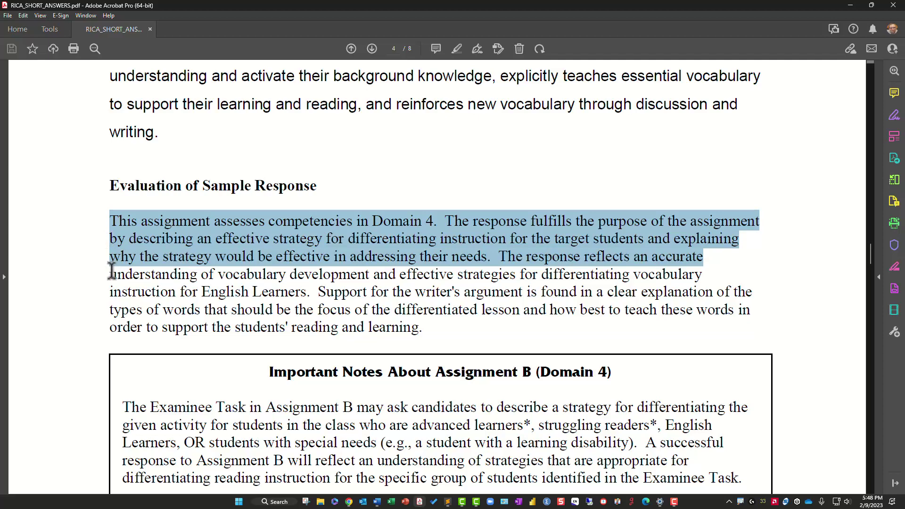
drag(111, 274, 305, 284)
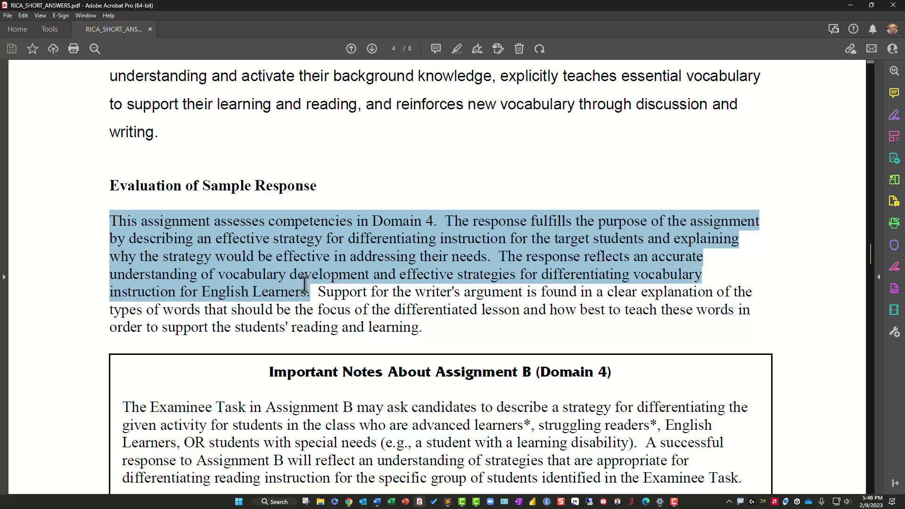
drag(318, 292, 745, 313)
right_click(746, 313)
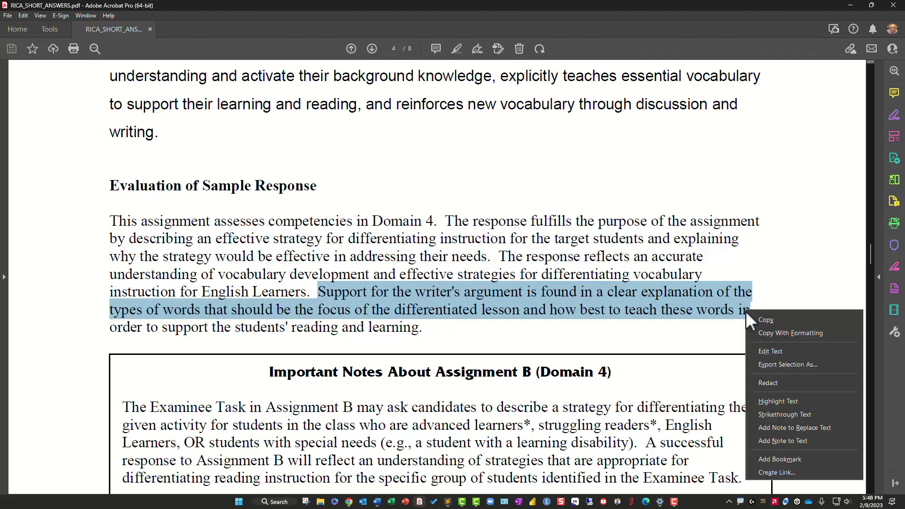
click(584, 314)
scroll(561, 304, down, 1)
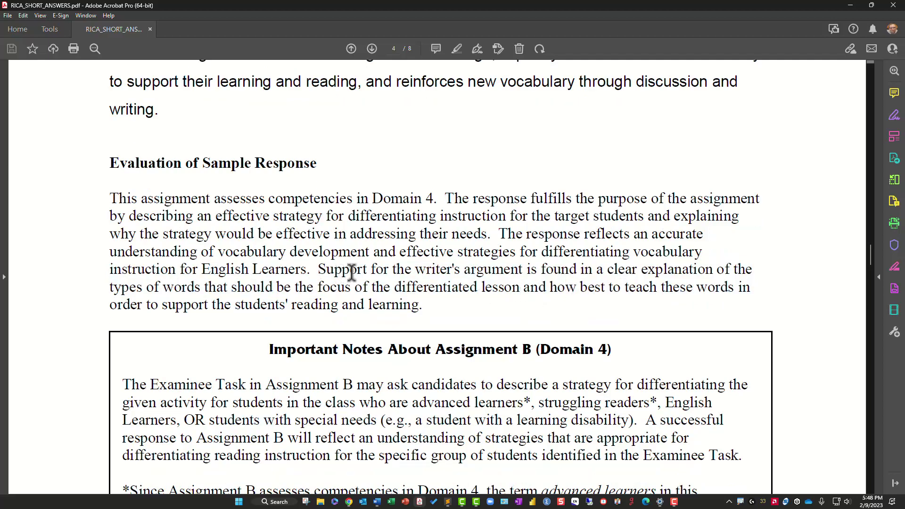
scroll(351, 272, up, 10)
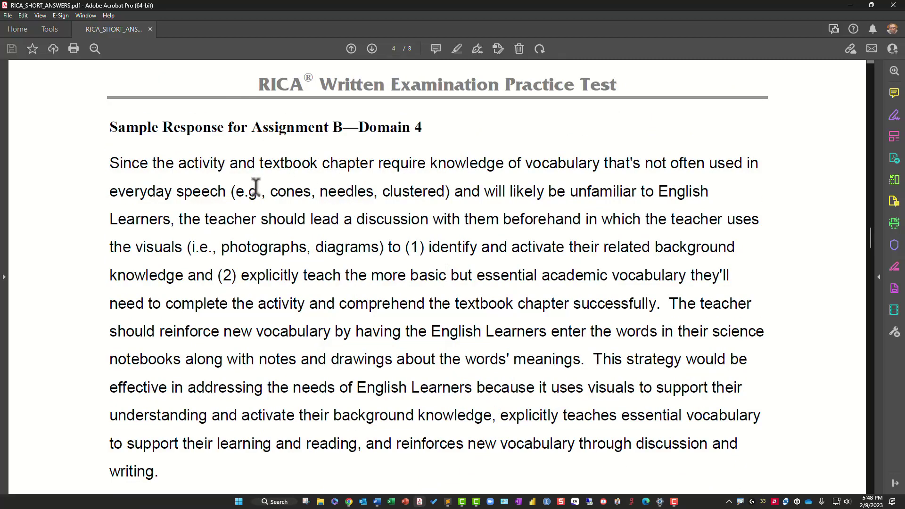
drag(231, 191, 435, 194)
drag(187, 247, 402, 247)
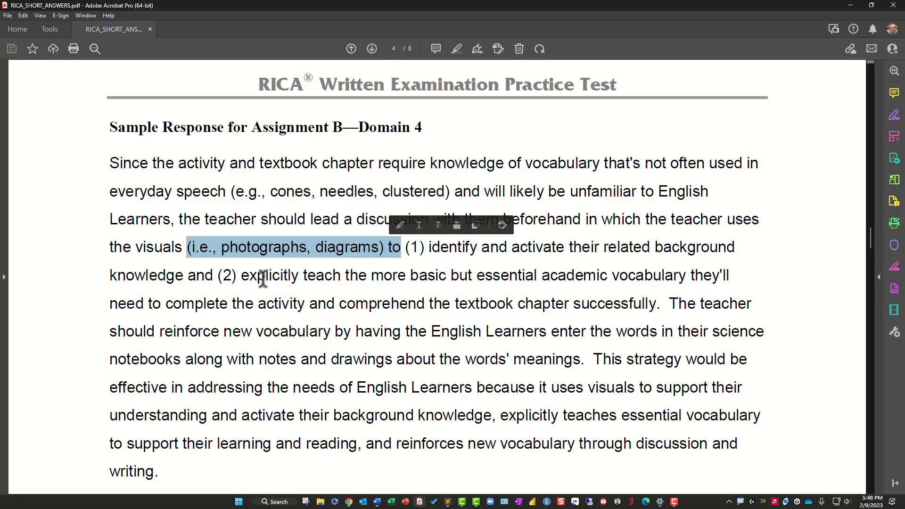